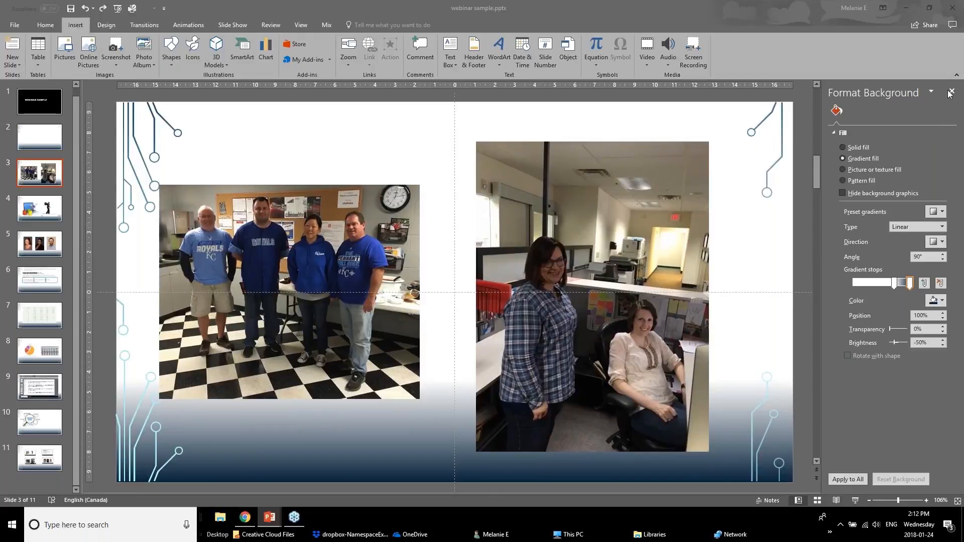
Step: Close the Format Background pane and brighten the four-person group photo with the +40% brightness, 0% contrast correction
click(956, 95)
click(956, 94)
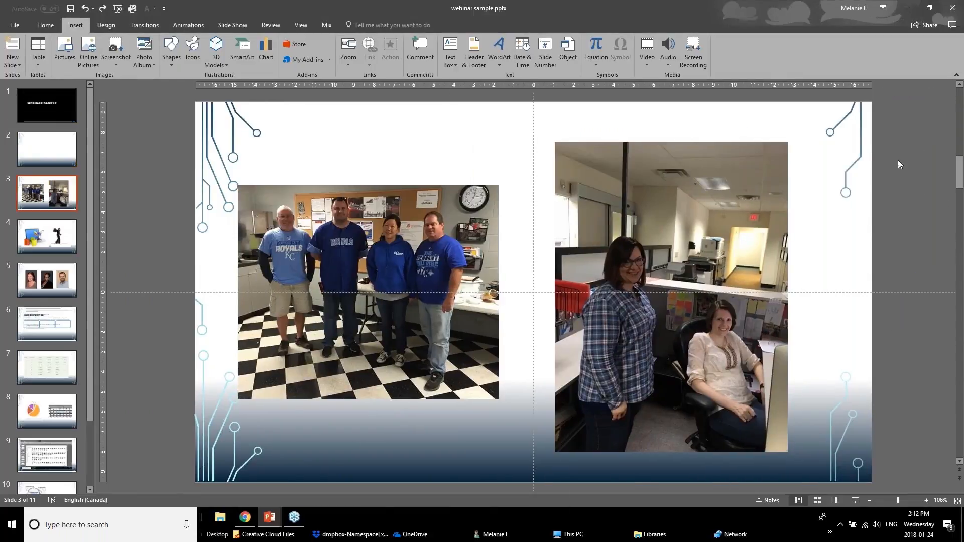
click(371, 228)
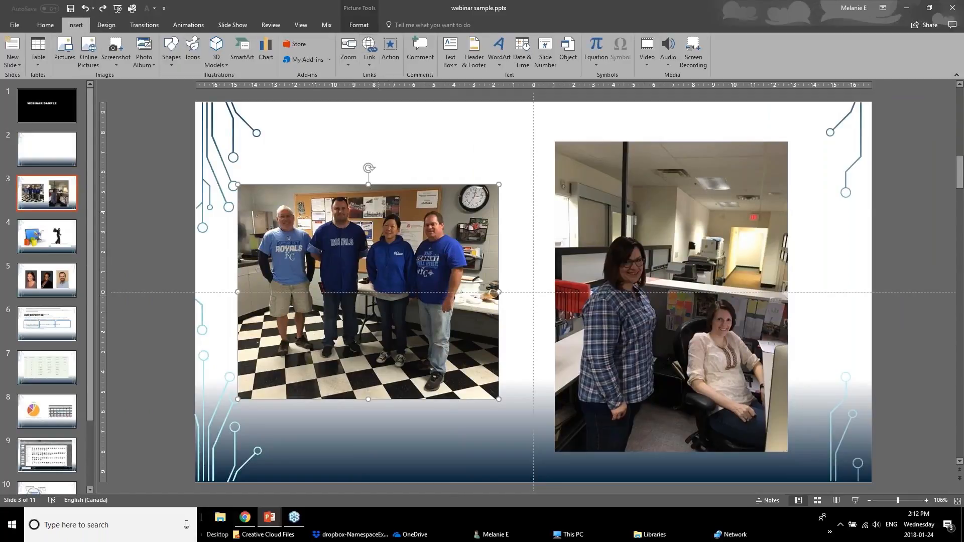
click(362, 9)
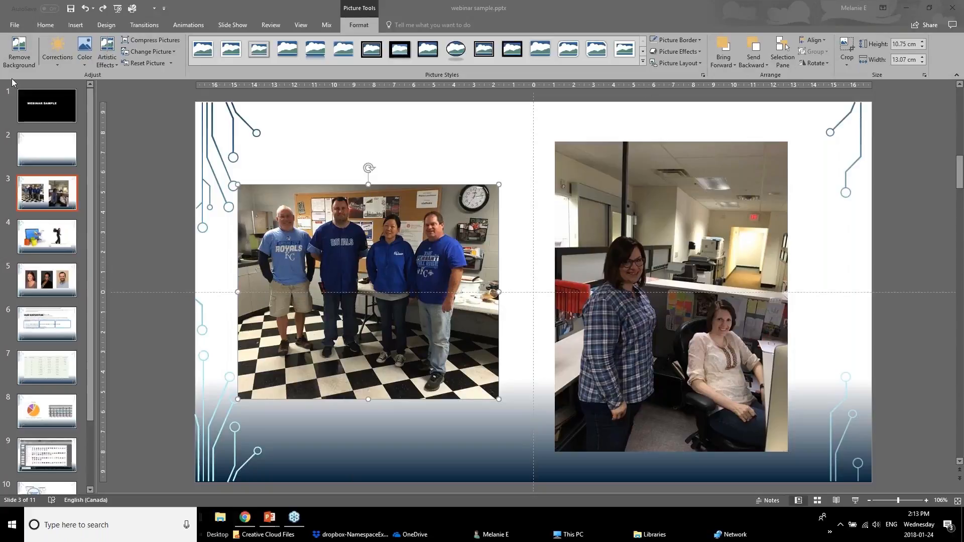
click(59, 60)
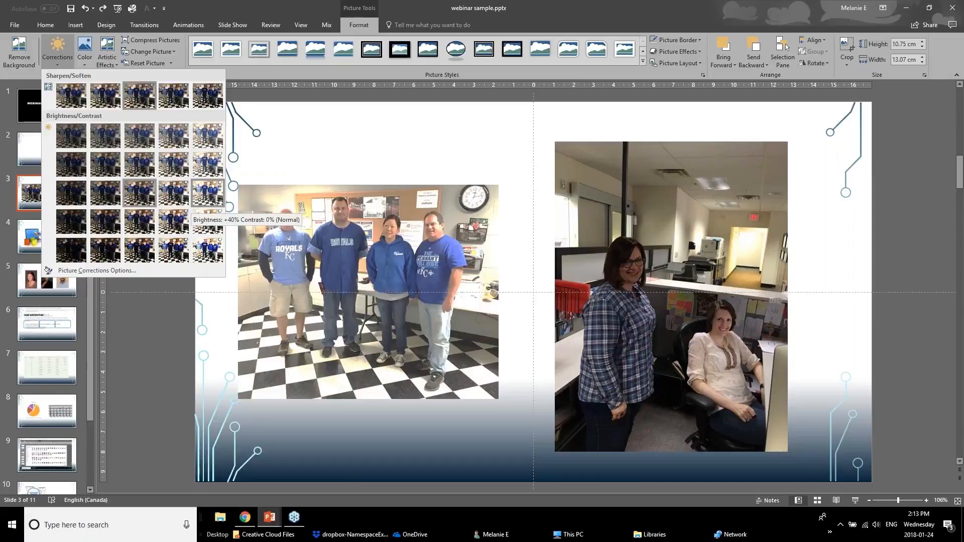
click(209, 196)
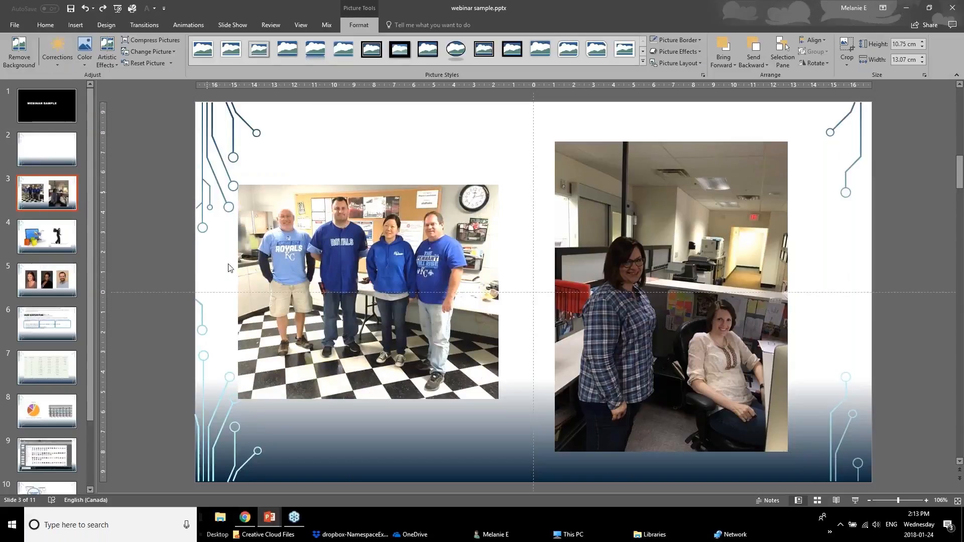
click(182, 333)
Step: Mute the colors of the group photo with the second-lowest color saturation preset
click(312, 291)
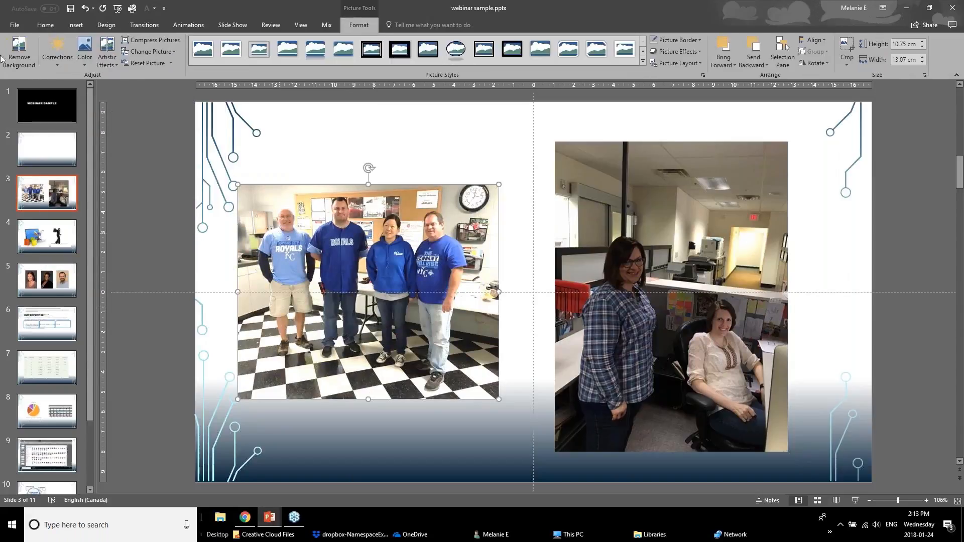
click(83, 52)
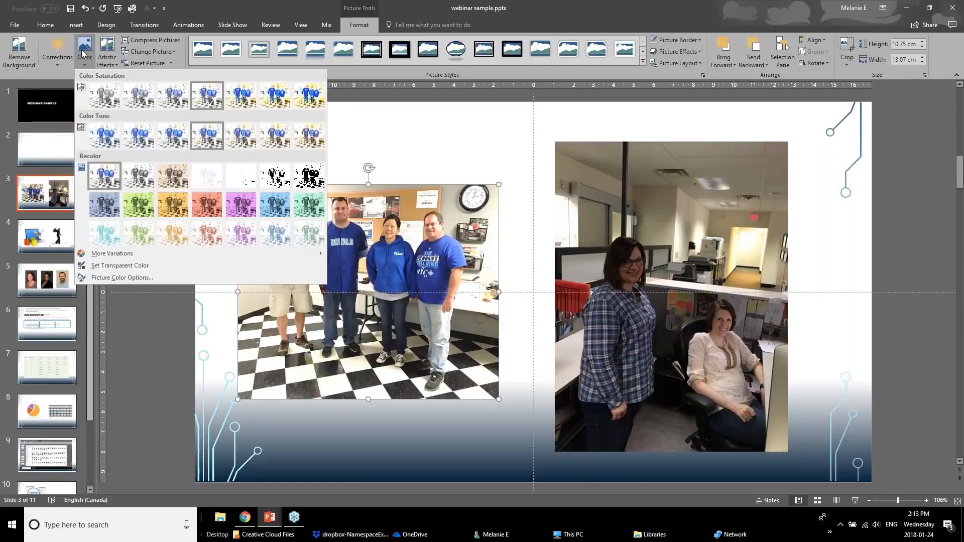
click(137, 102)
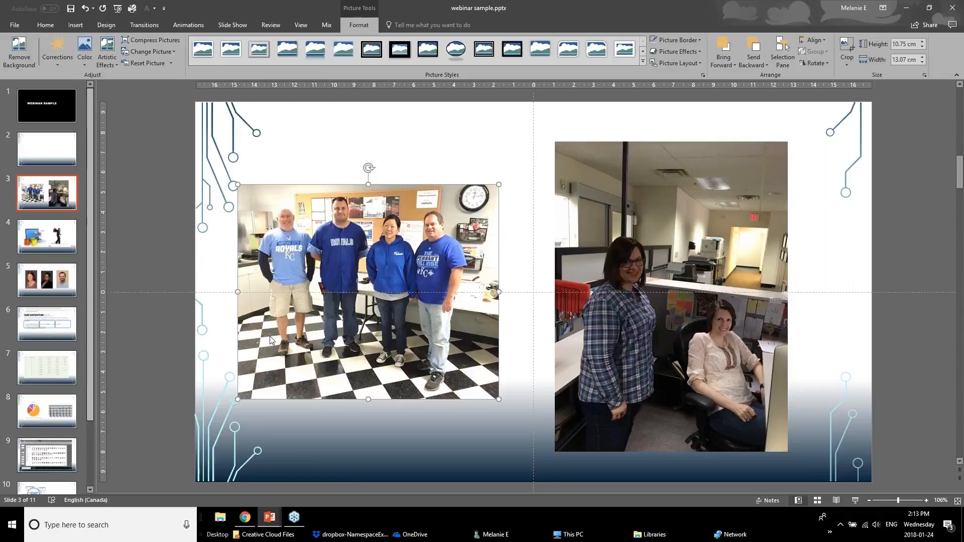
click(161, 357)
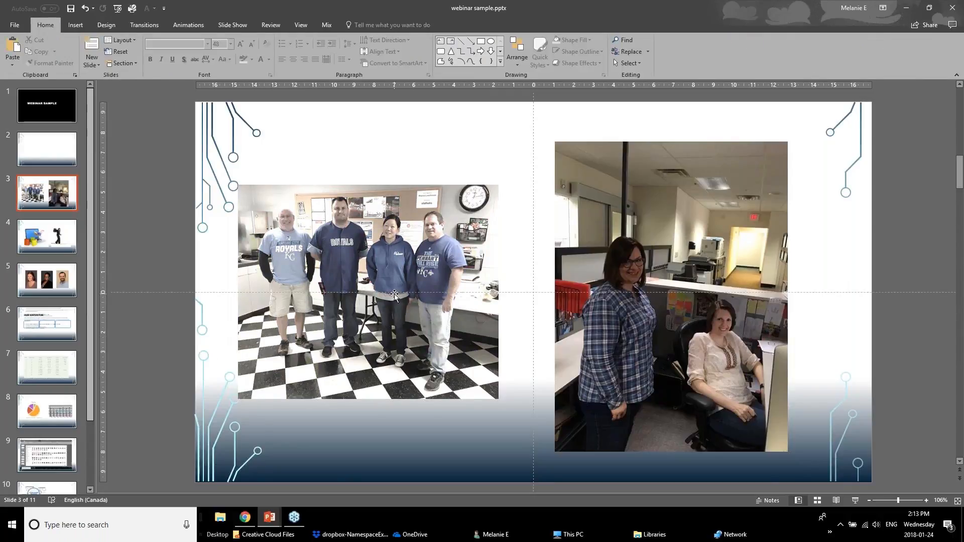
Step: Brighten the office photo of the two women with a brightness/contrast correction preset at normal contrast
click(334, 282)
click(678, 286)
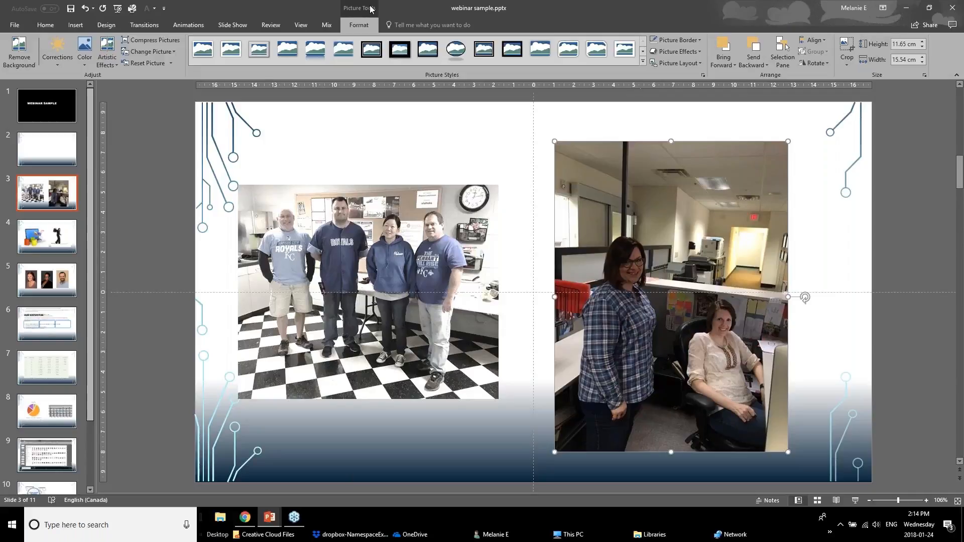
click(45, 61)
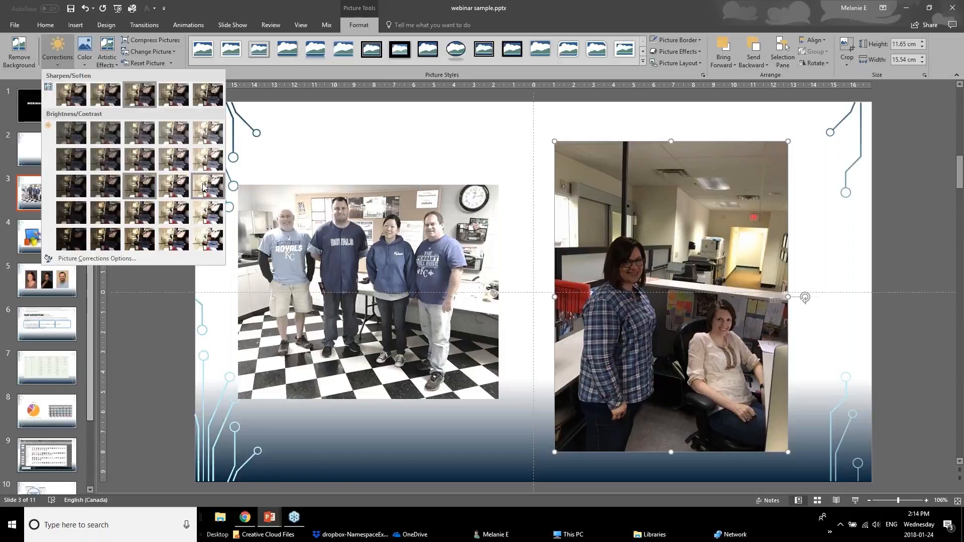
click(173, 186)
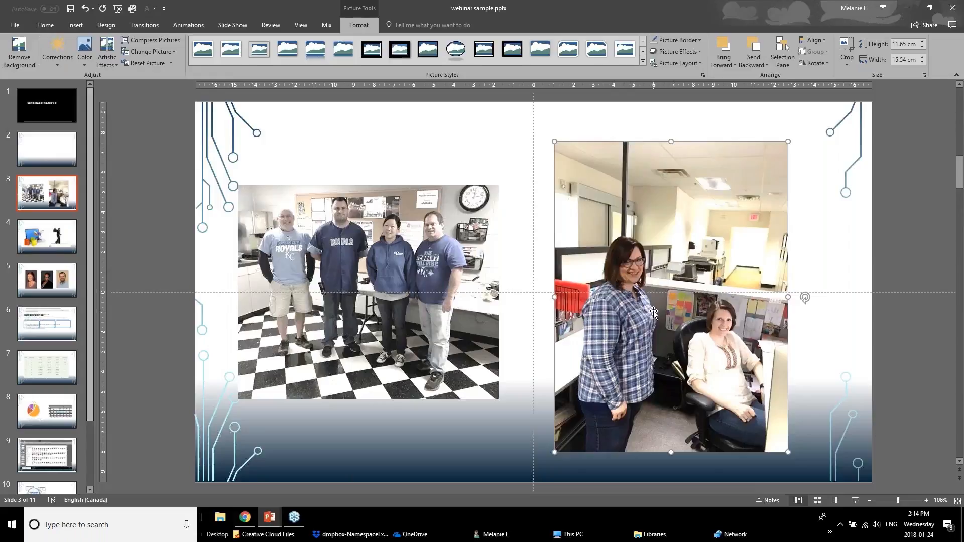
Step: Crop the office photo closely around the two women, to a height of 9.95 cm and a width of 7.9 cm
click(846, 48)
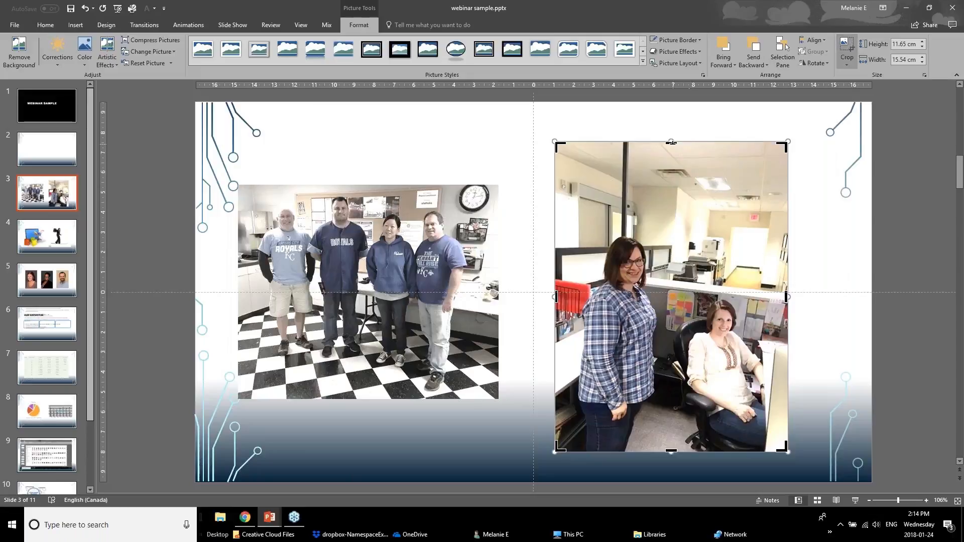
drag(672, 142, 680, 232)
drag(672, 451, 672, 389)
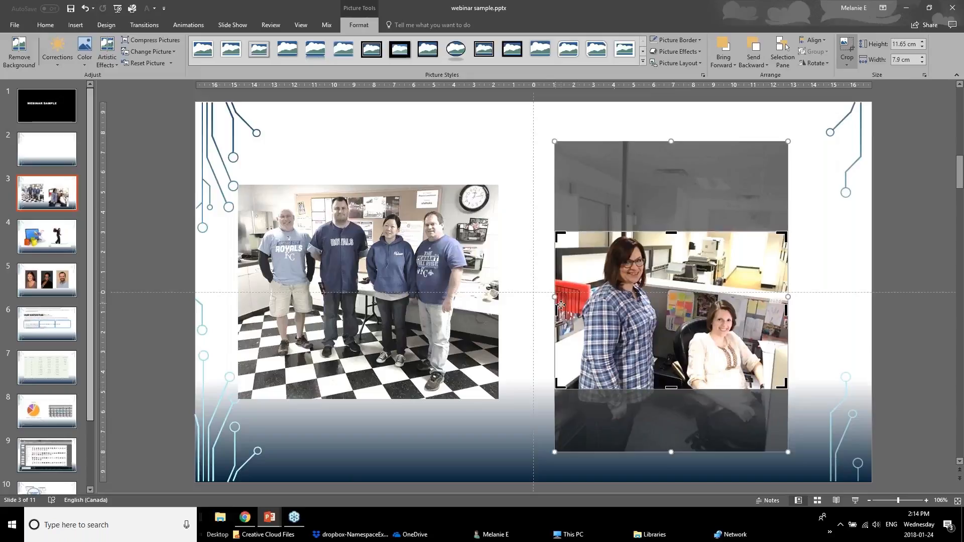
drag(561, 305, 594, 304)
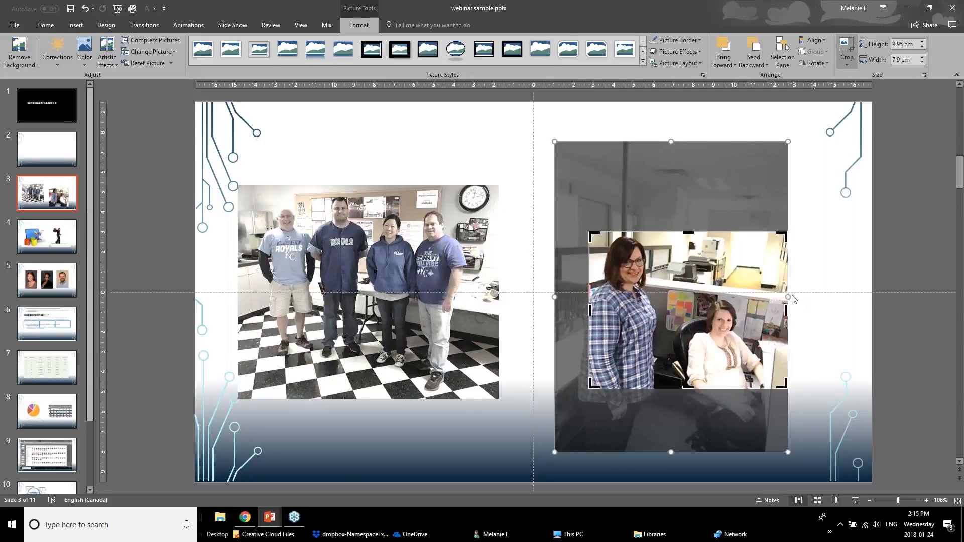
mouse_move(788, 297)
mouse_down()
mouse_move(780, 305)
mouse_move(799, 307)
mouse_up()
click(897, 345)
Step: Enlarge the cropped office photo to about 11.37 cm high by 9.03 cm wide and reposition it level with the group photo
drag(757, 347, 725, 275)
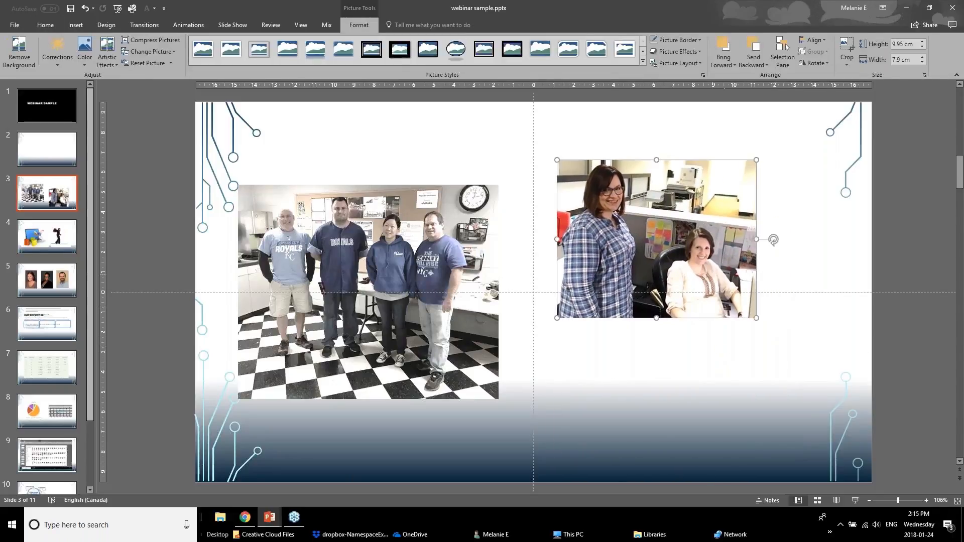
drag(757, 319, 784, 340)
drag(724, 299, 741, 335)
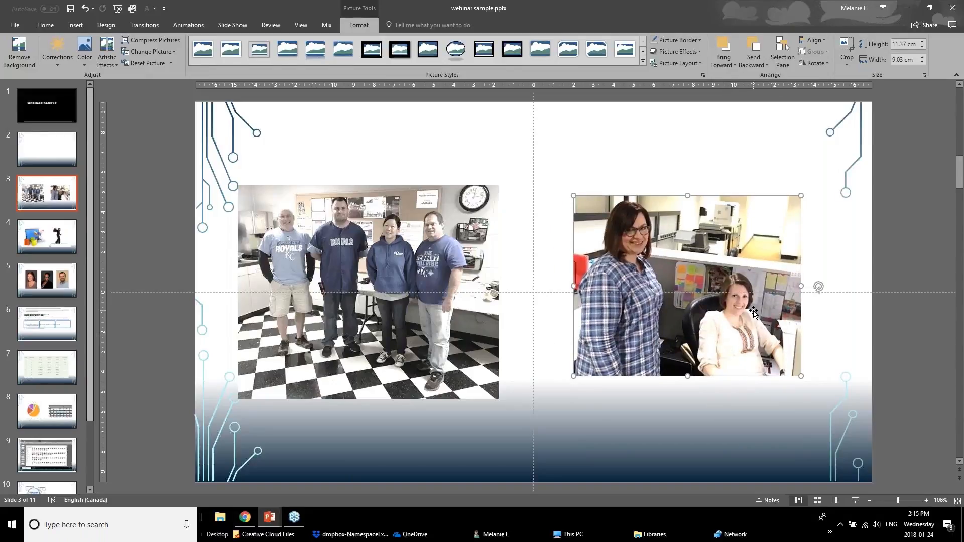
Step: Crop the lower half off the group photo to a height of 5.38 cm and move the photo slightly down
click(364, 251)
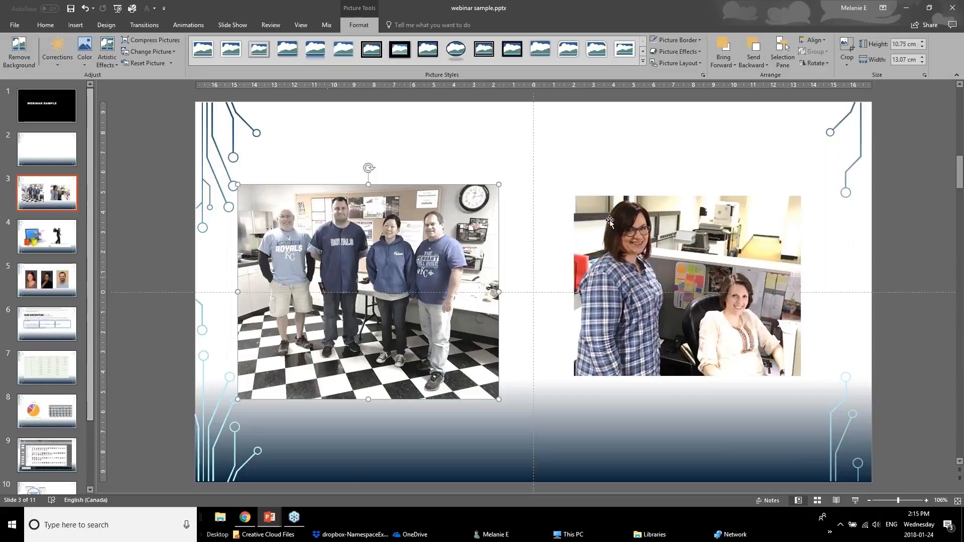
click(849, 49)
click(847, 46)
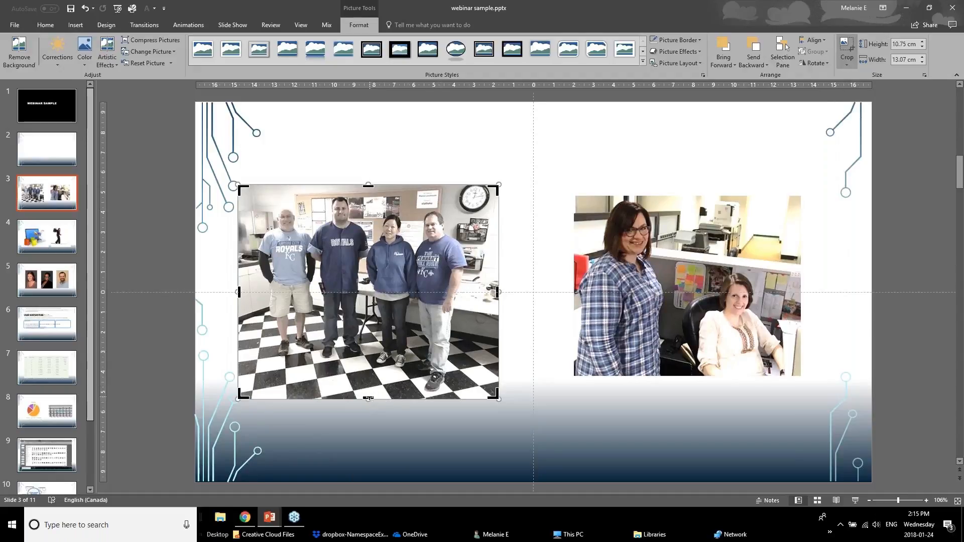
drag(369, 400, 379, 291)
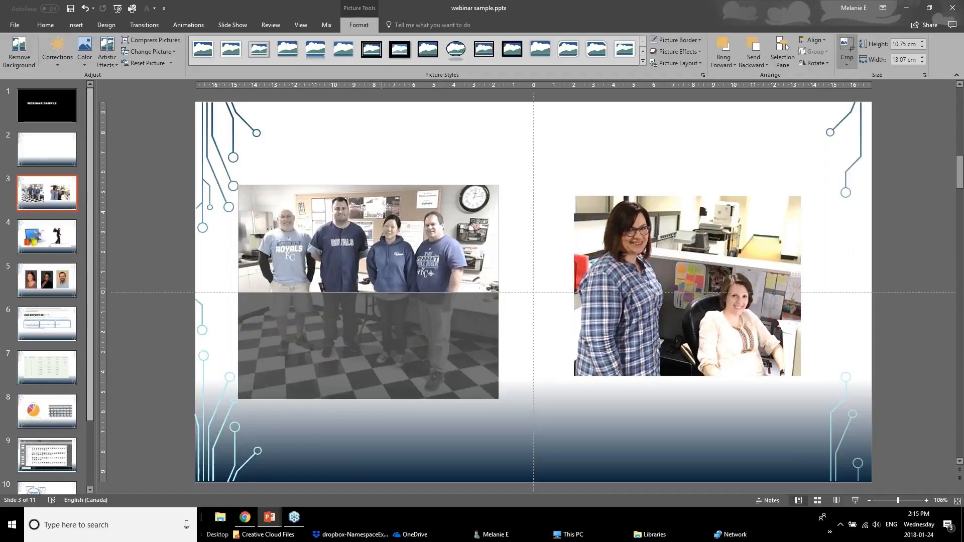
click(146, 380)
drag(360, 238, 364, 271)
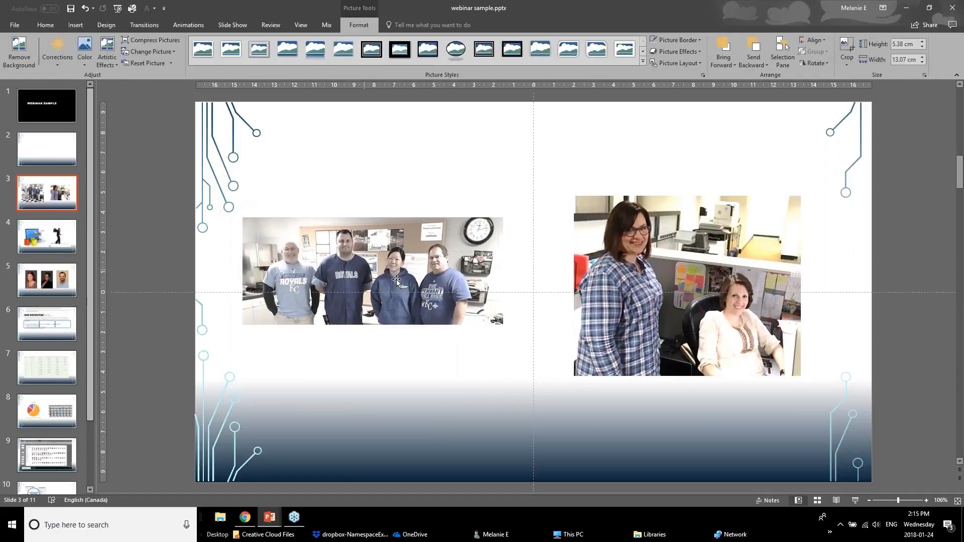
Step: Mute the colors of the office photo with the second-lowest color saturation preset to match the group photo
key(Tab)
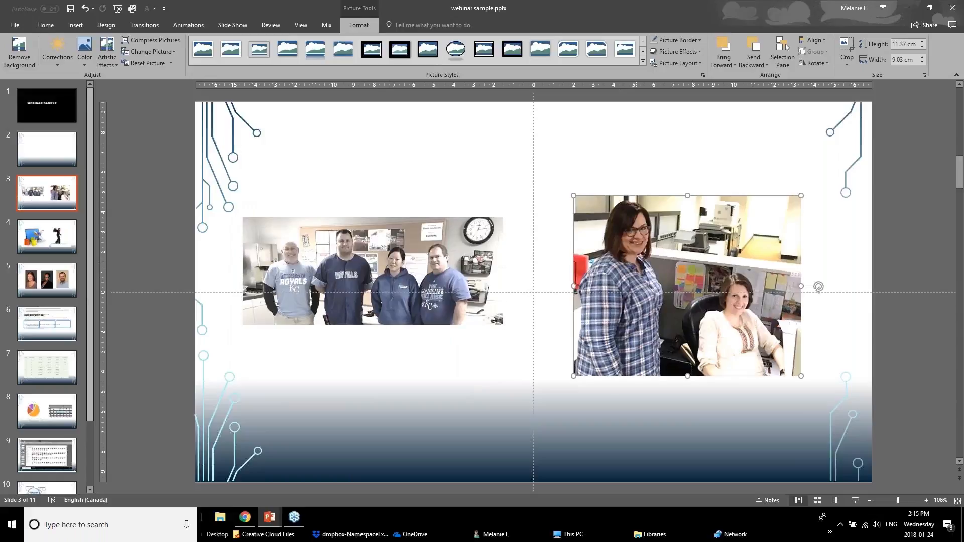
click(85, 51)
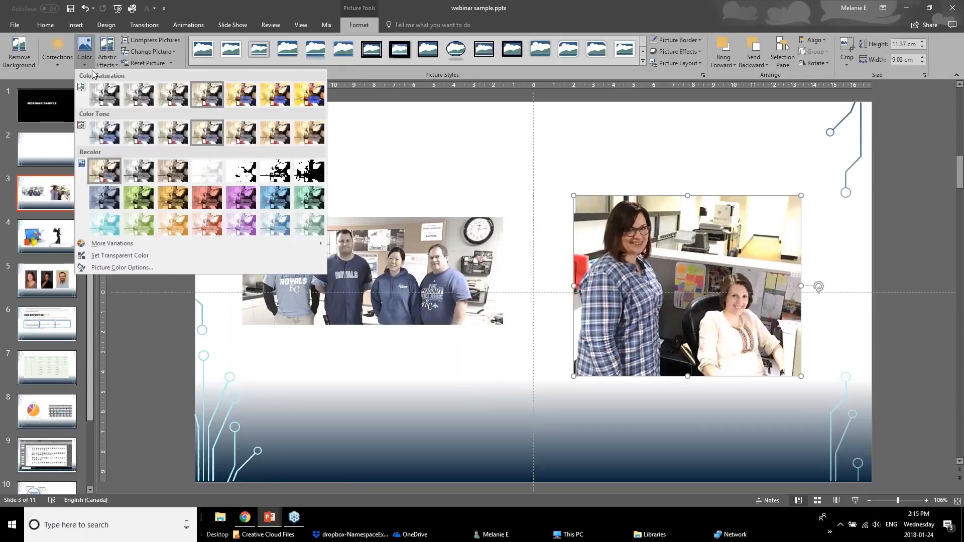
click(130, 99)
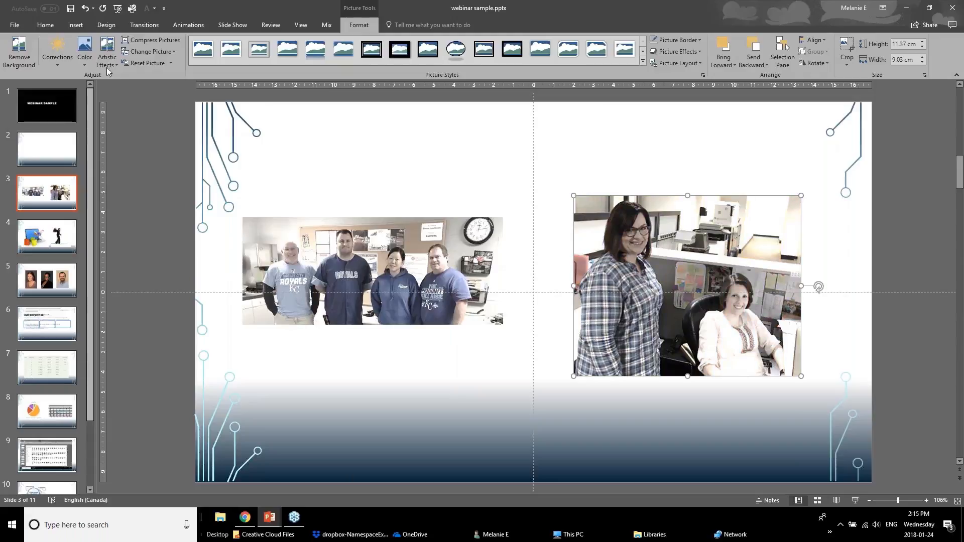
click(478, 355)
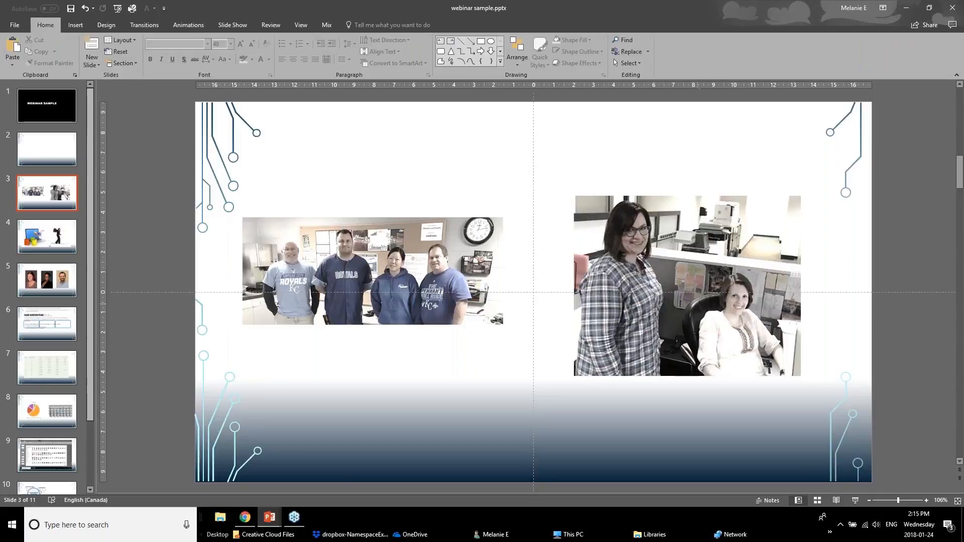
Step: Switch to the Powerpoint Webinar January 2018 v1 presentation and view slide 9, Removing Background
mouse_move(270, 517)
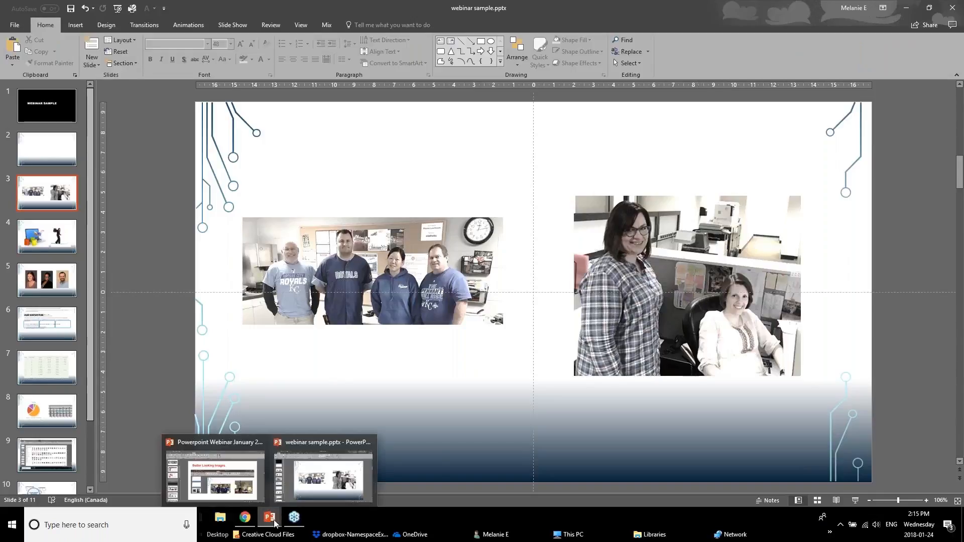
click(252, 493)
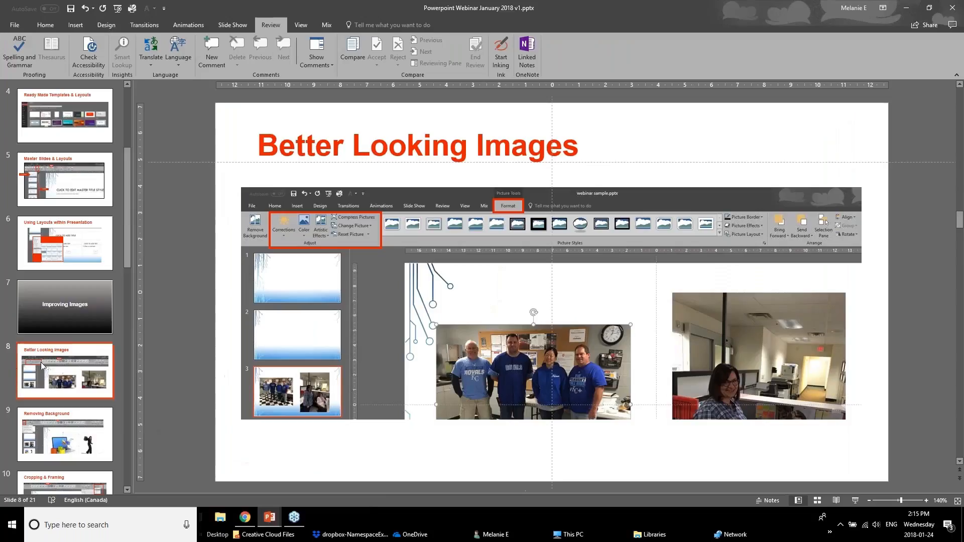
click(31, 448)
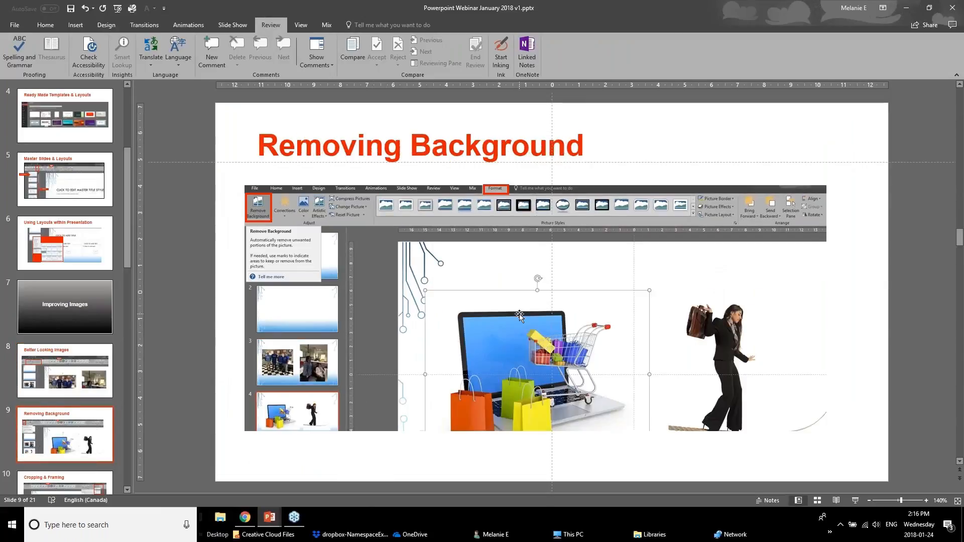
Step: Return to webinar sample.pptx and go to slide 4 with the laptop and businesswoman pictures
click(265, 519)
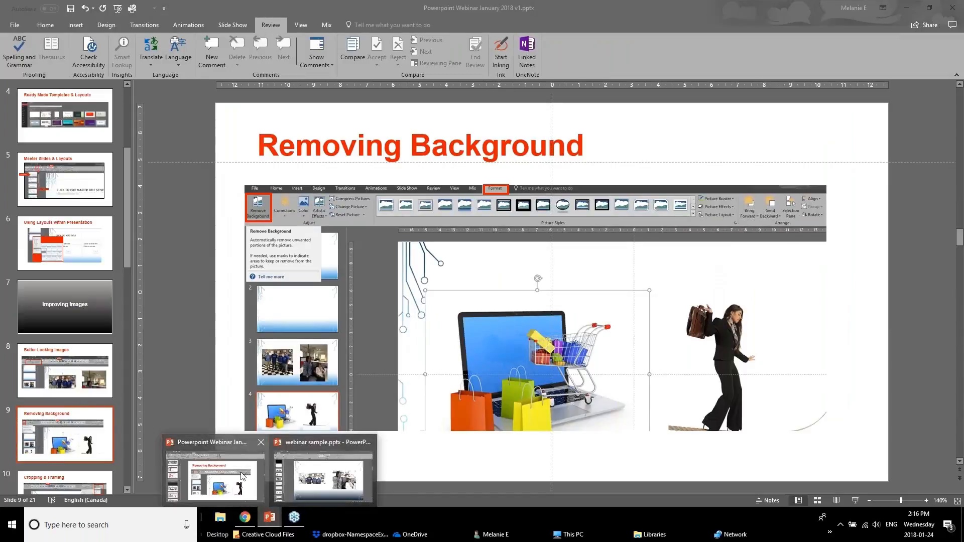
click(304, 471)
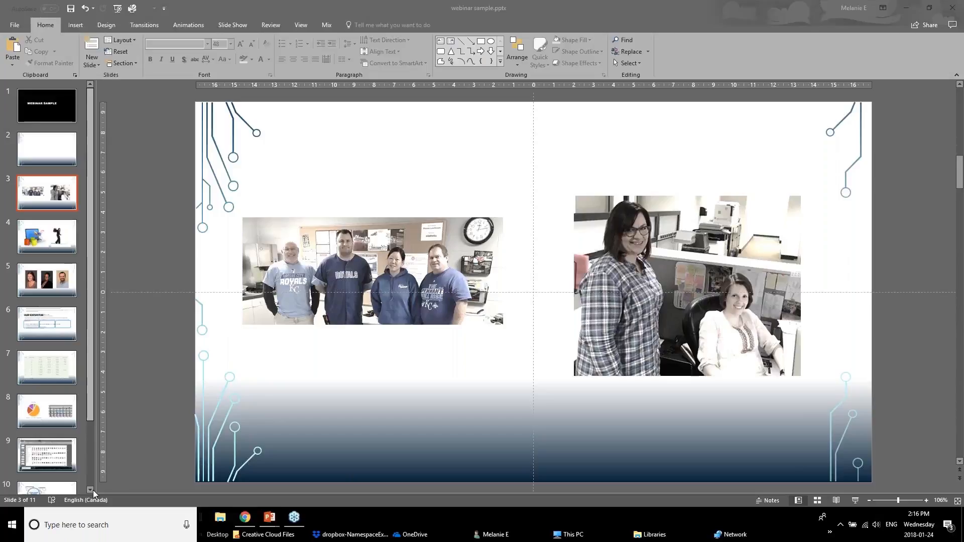
click(42, 235)
Step: Shift the laptop shopping picture and the tightrope businesswoman picture slightly on slide 4
drag(420, 283, 395, 293)
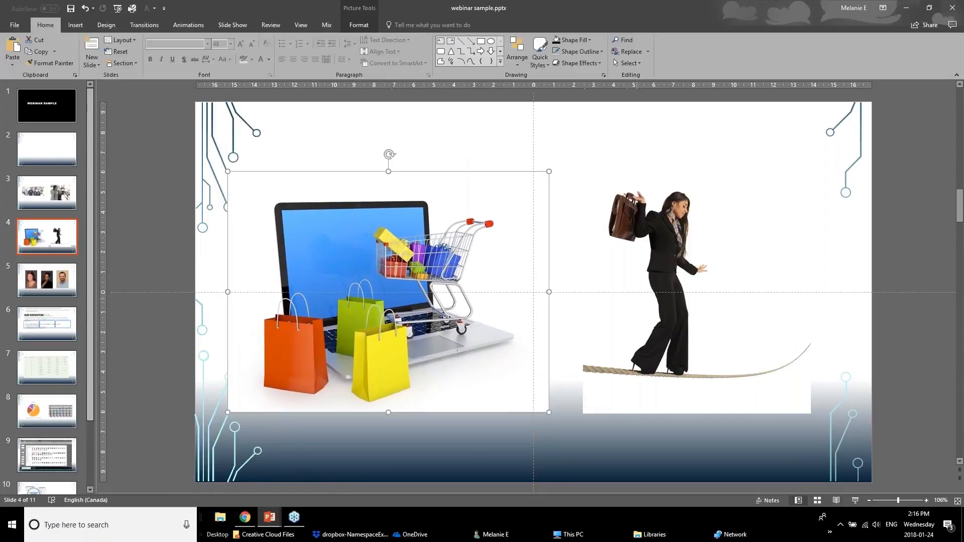
drag(629, 303, 662, 318)
mouse_move(399, 337)
mouse_down()
mouse_move(384, 362)
mouse_move(393, 343)
mouse_up()
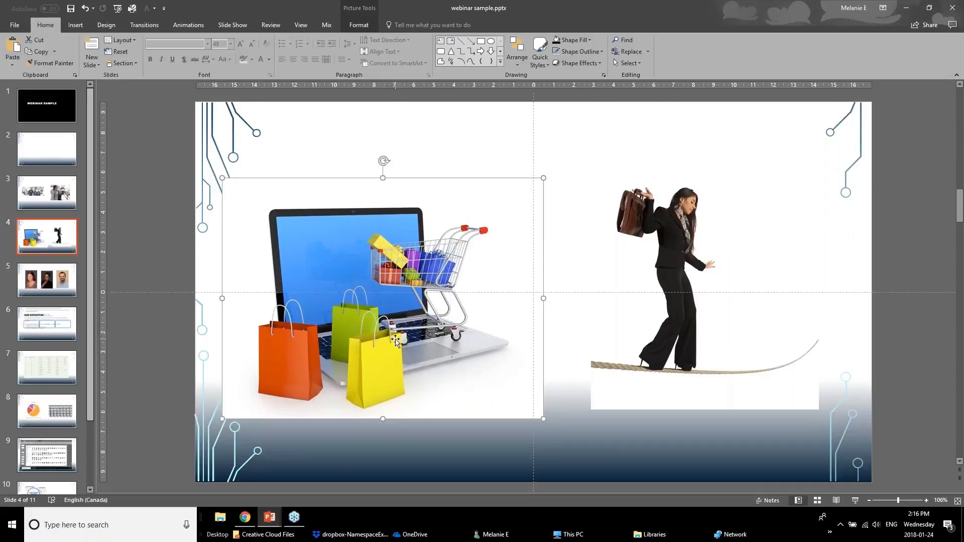
Step: Start background removal on the laptop shopping picture and mark the laptop base and shopping cart frame as areas to keep
click(355, 7)
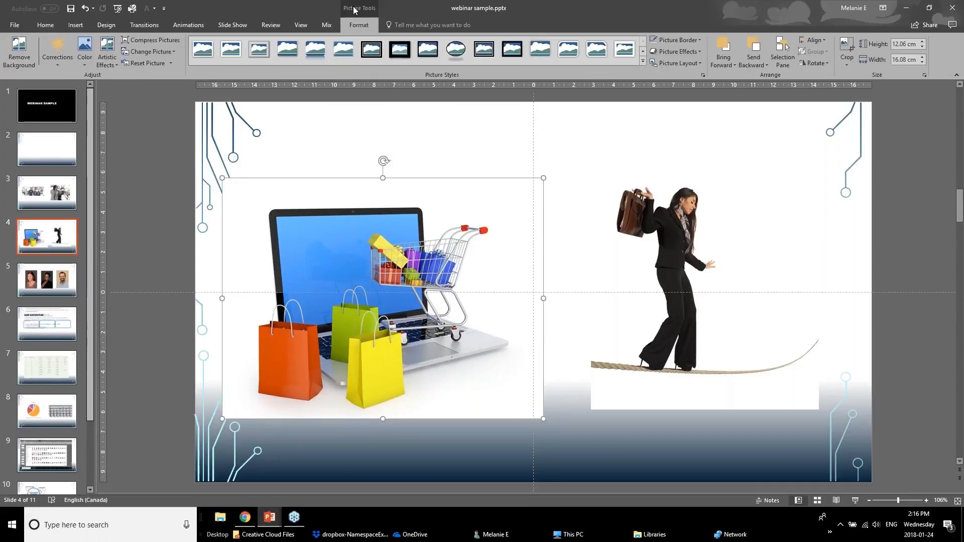
click(22, 61)
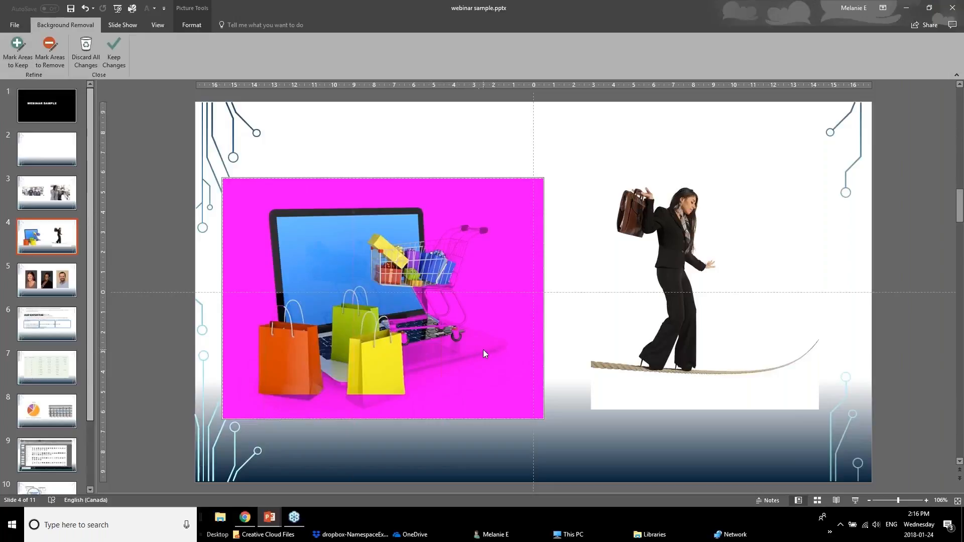
click(17, 65)
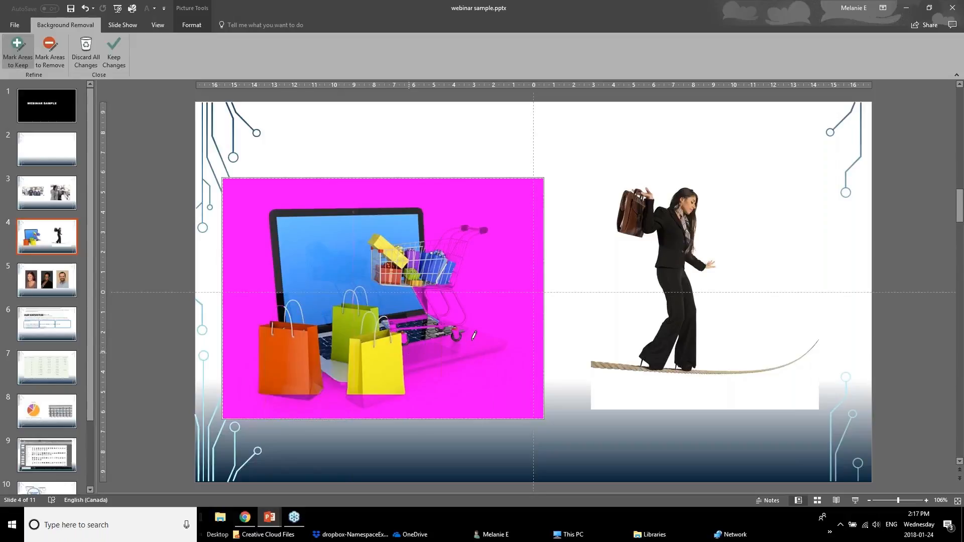
drag(473, 341, 408, 354)
drag(495, 350, 427, 360)
mouse_move(465, 244)
mouse_down()
mouse_move(450, 305)
mouse_move(467, 320)
mouse_up()
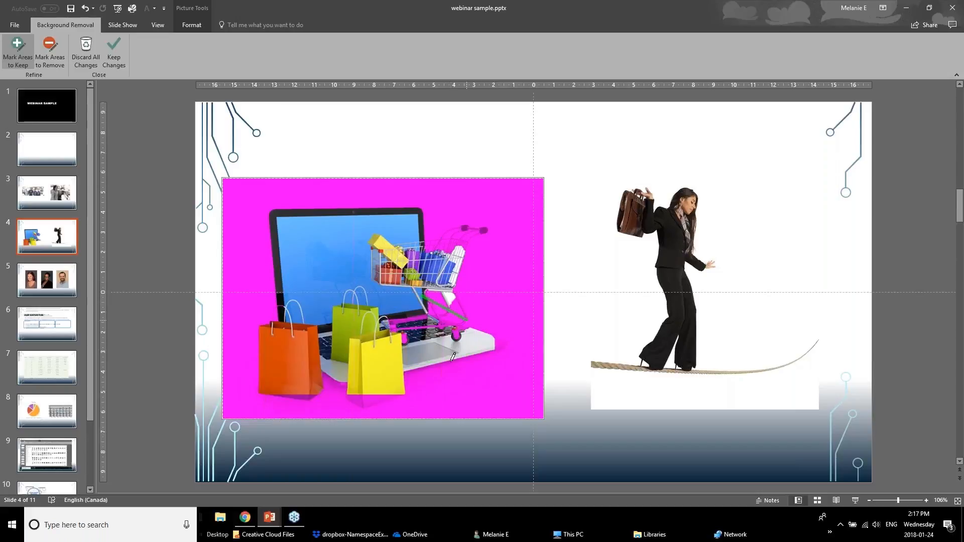
Step: Retain the bag bottoms and laptop edges in the background removal, and move the cut-out laptop picture slightly up
drag(376, 395, 358, 401)
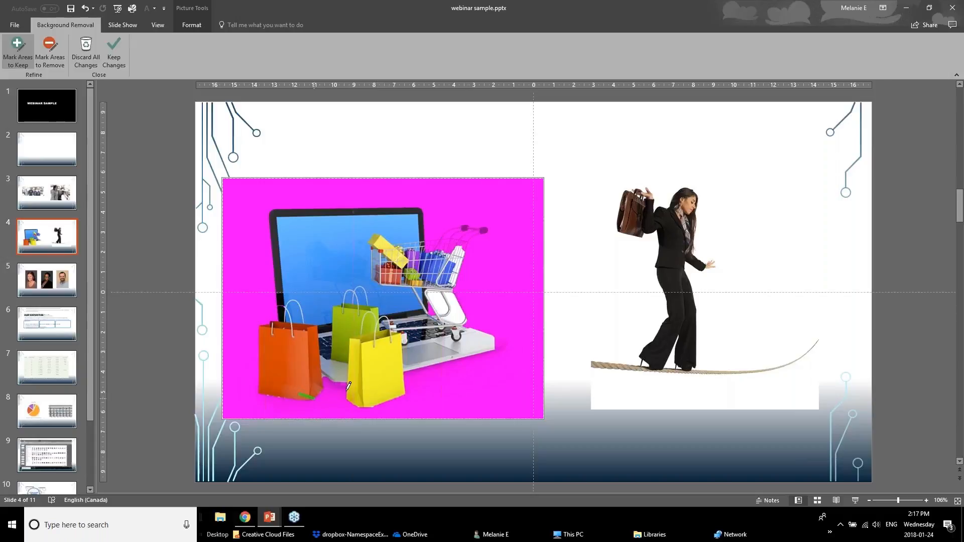
drag(347, 392, 326, 378)
drag(428, 374, 512, 352)
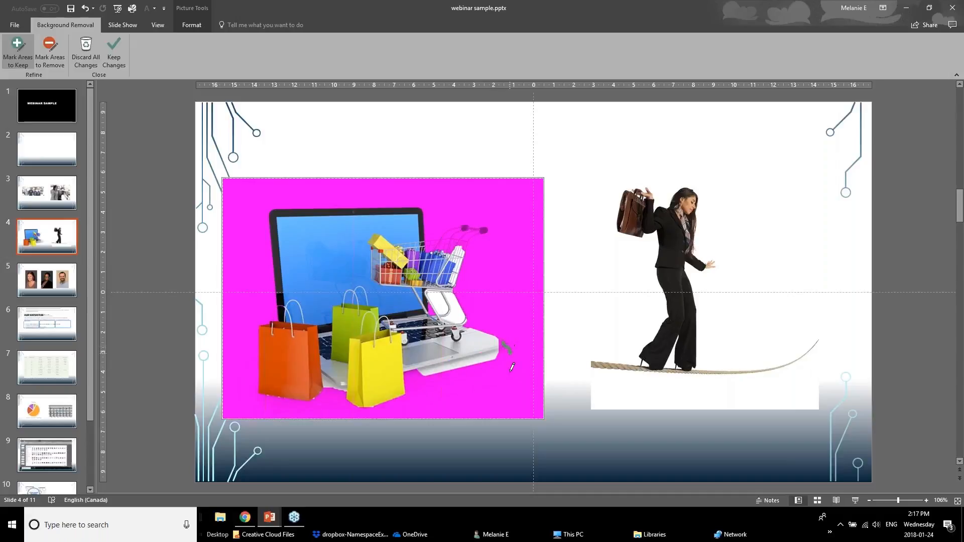
drag(468, 320, 479, 331)
drag(409, 377, 424, 375)
click(116, 60)
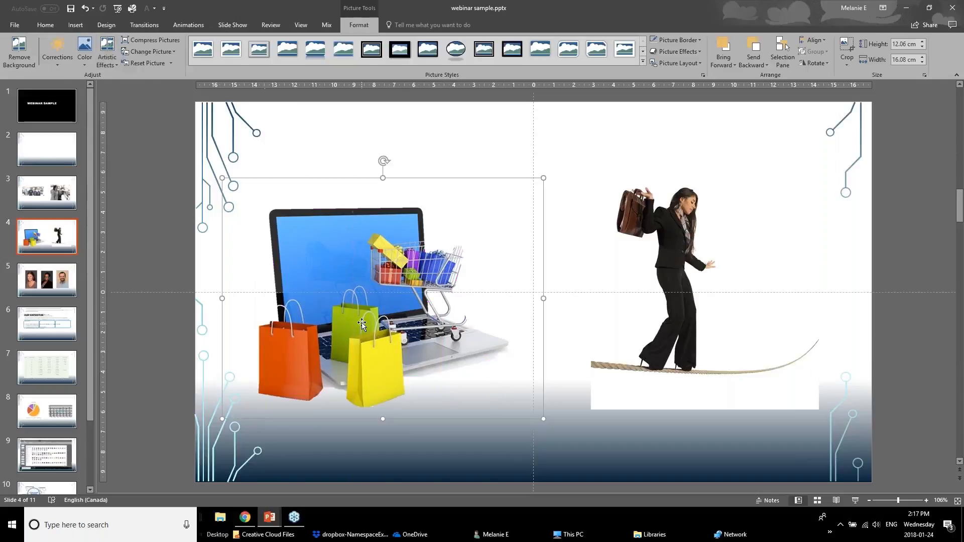
drag(396, 364, 359, 303)
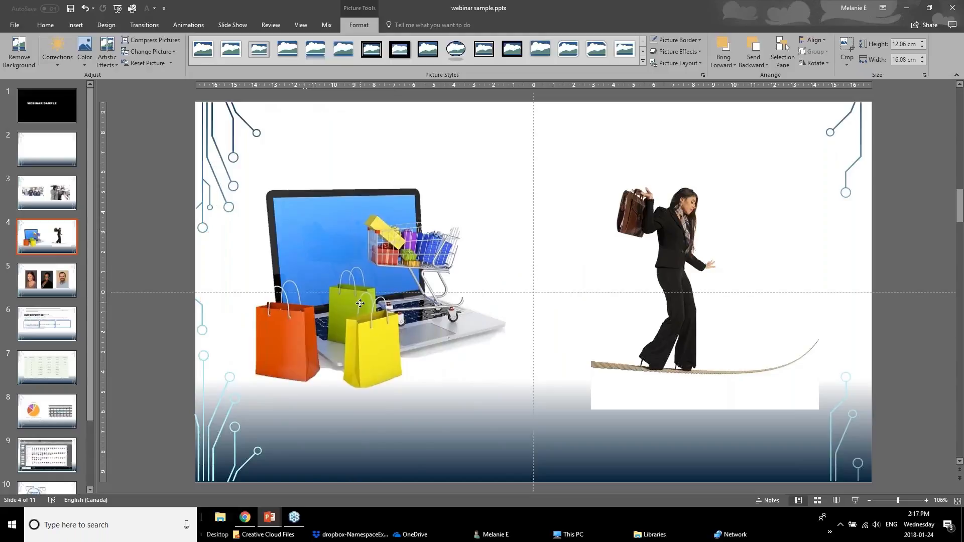
Step: Remove the background from the tightrope businesswoman picture, keeping both rope ends, and move it slightly up and toward the laptop
click(598, 181)
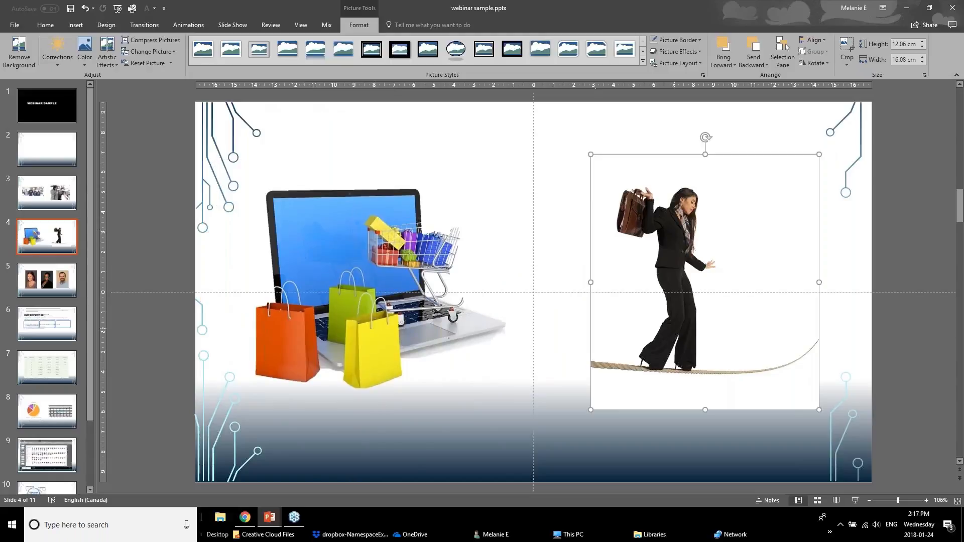
click(19, 50)
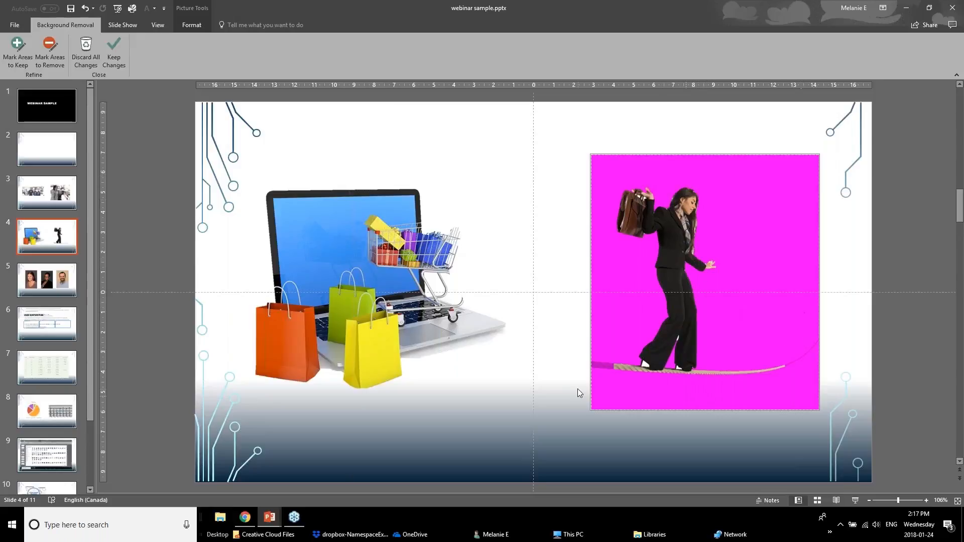
click(17, 50)
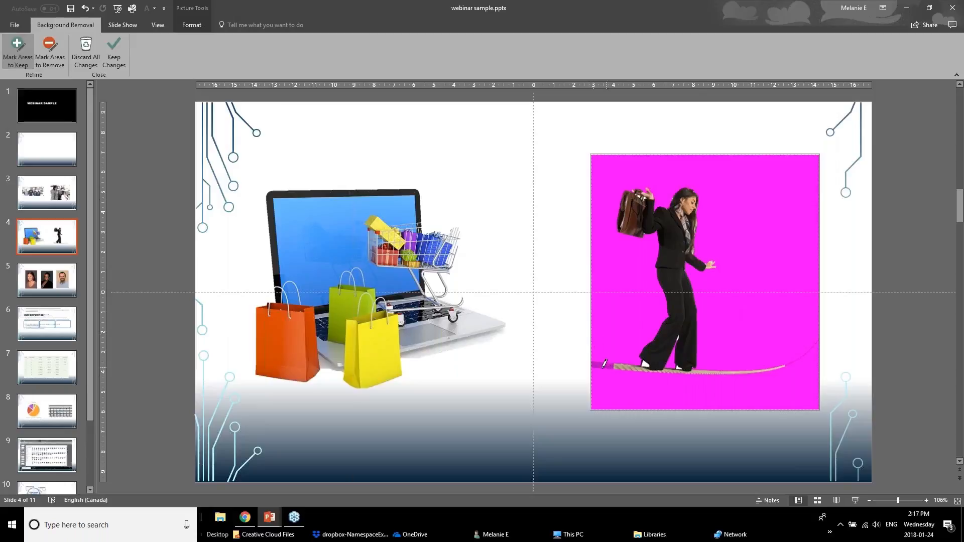
drag(612, 366, 628, 369)
drag(791, 362, 802, 357)
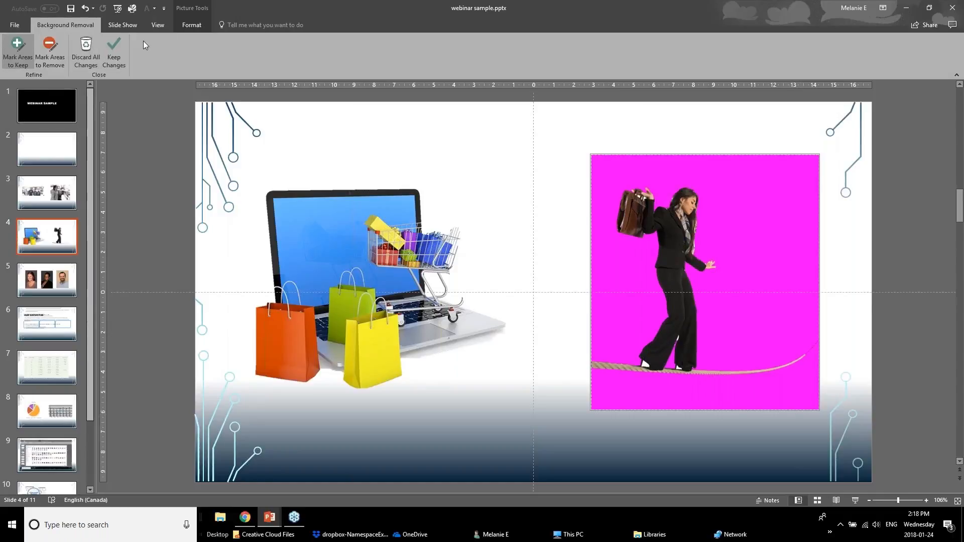
click(108, 50)
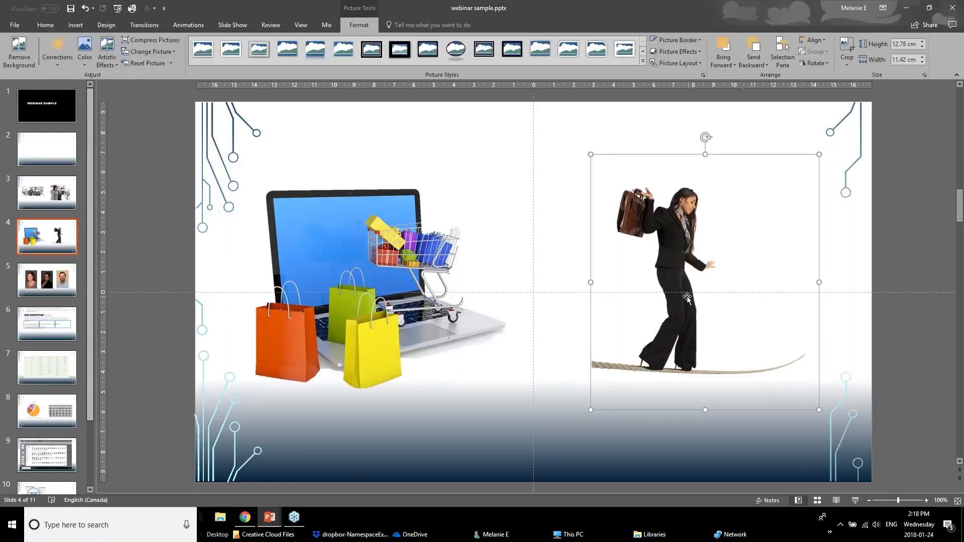
drag(688, 299, 673, 268)
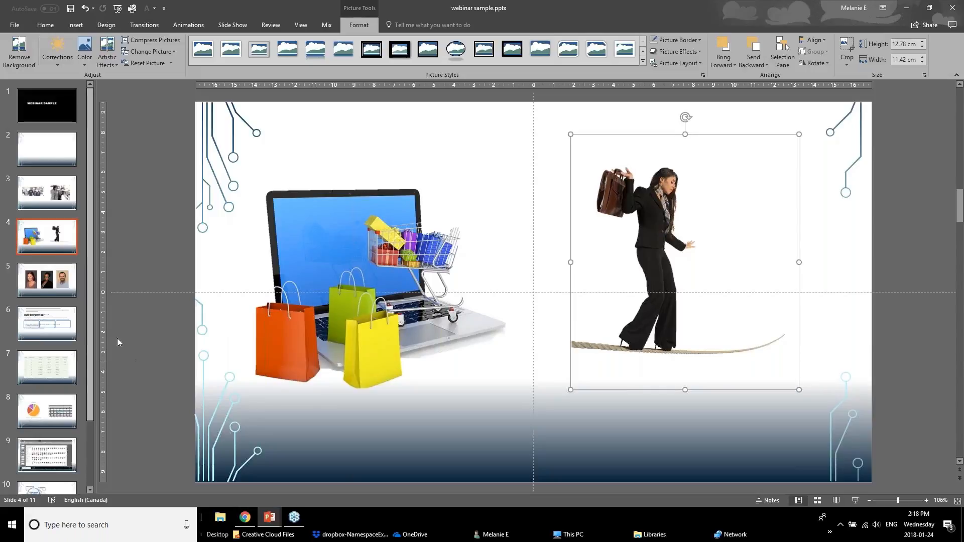
Step: On slide 5, crop the brown-haired woman's portrait to an oval shape
click(35, 282)
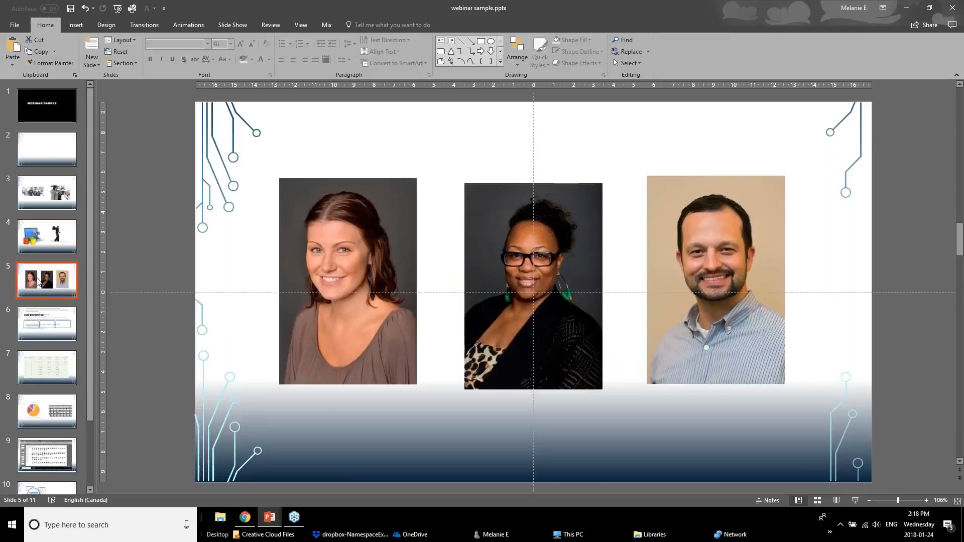
click(290, 301)
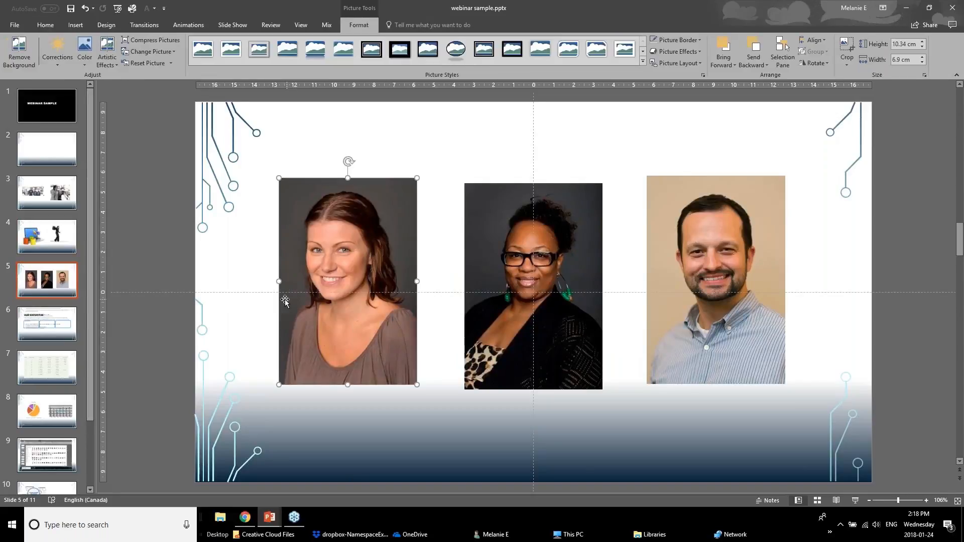
click(497, 309)
click(655, 316)
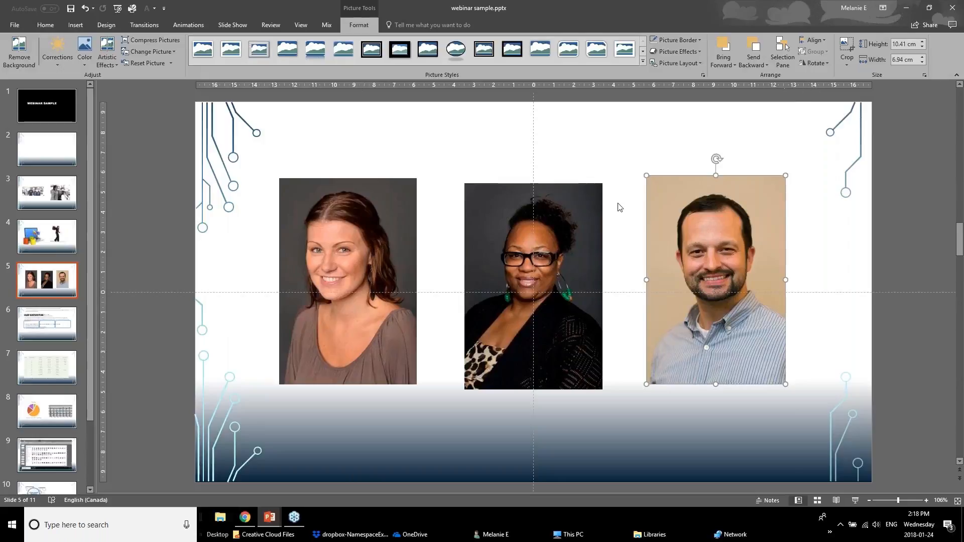
click(366, 299)
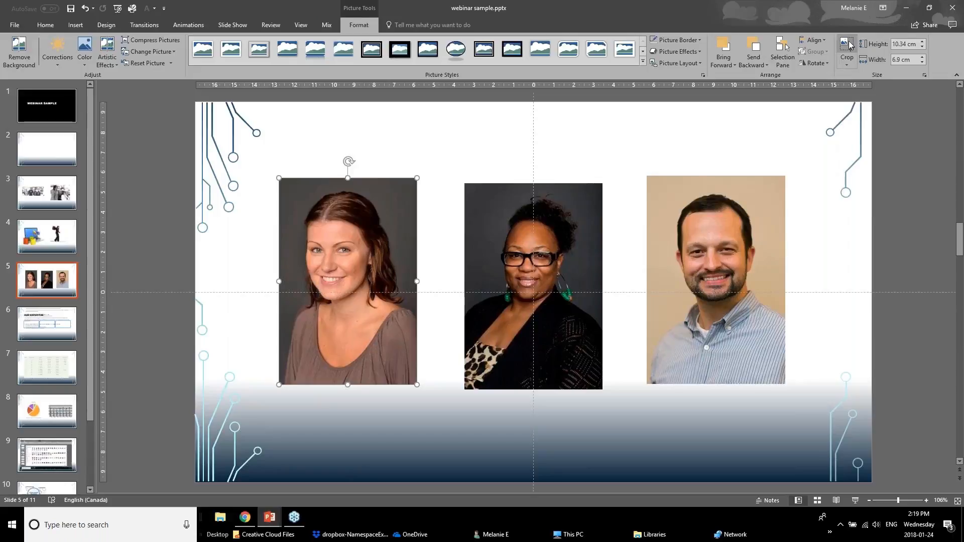
click(851, 68)
mouse_move(855, 91)
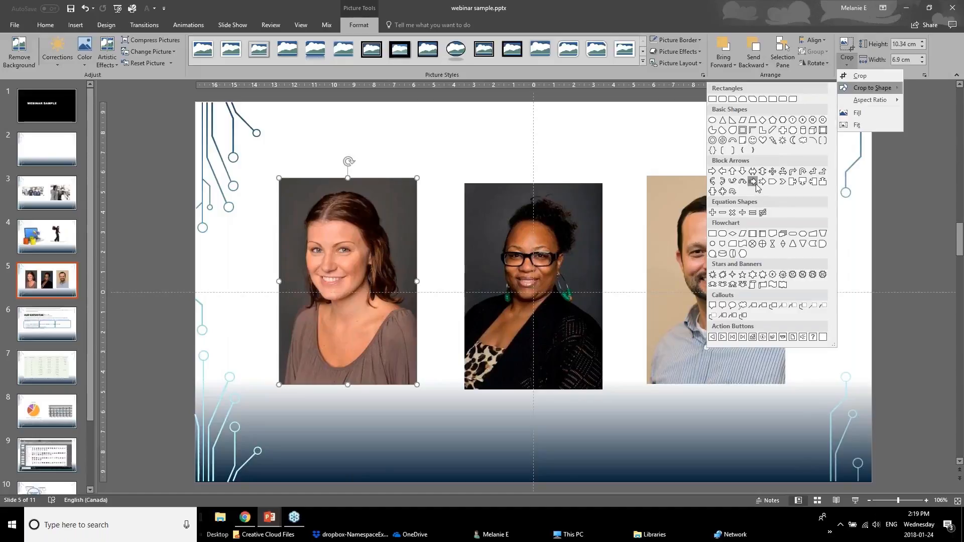
click(713, 120)
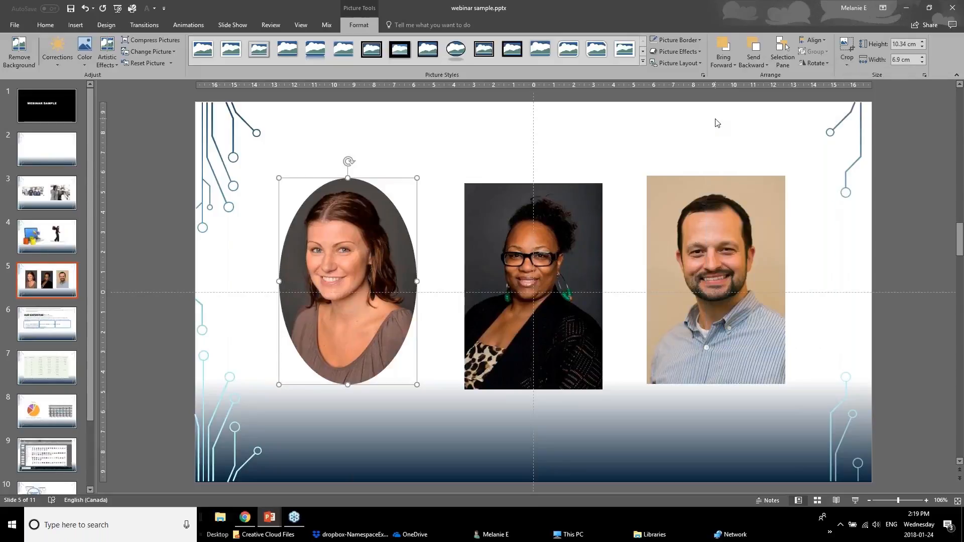
Step: Tighten the oval crop around the woman's face to about 6.11 by 5.48 cm and shift the portrait slightly down
click(847, 45)
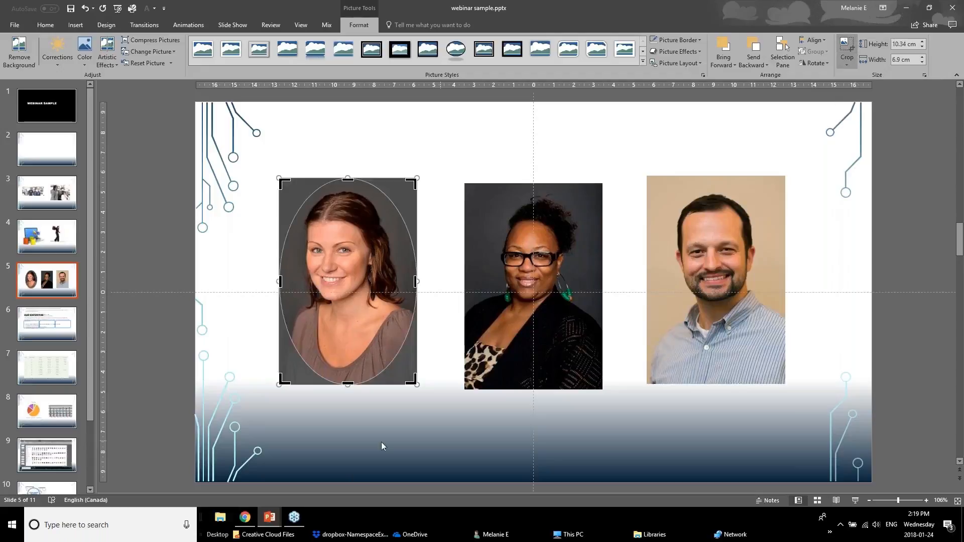
drag(346, 386, 348, 325)
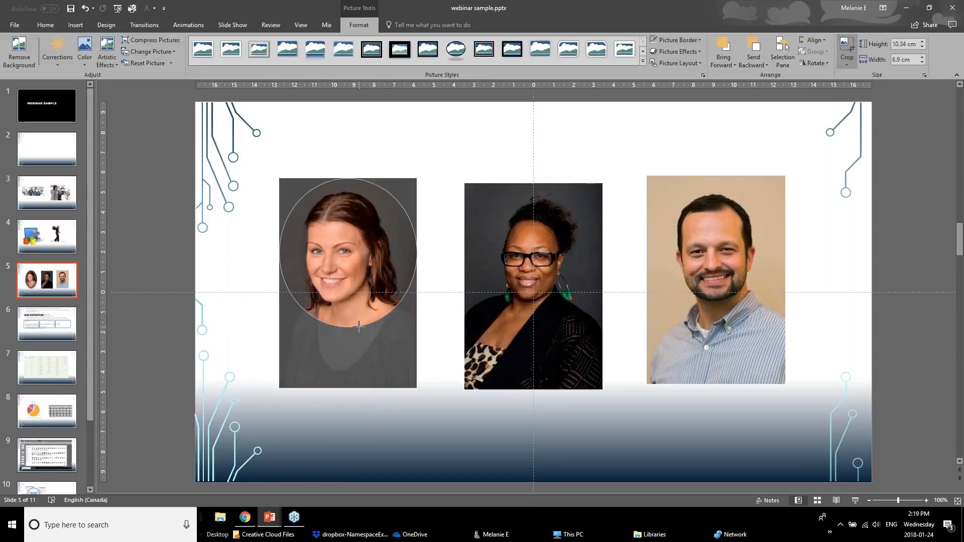
drag(348, 181, 350, 193)
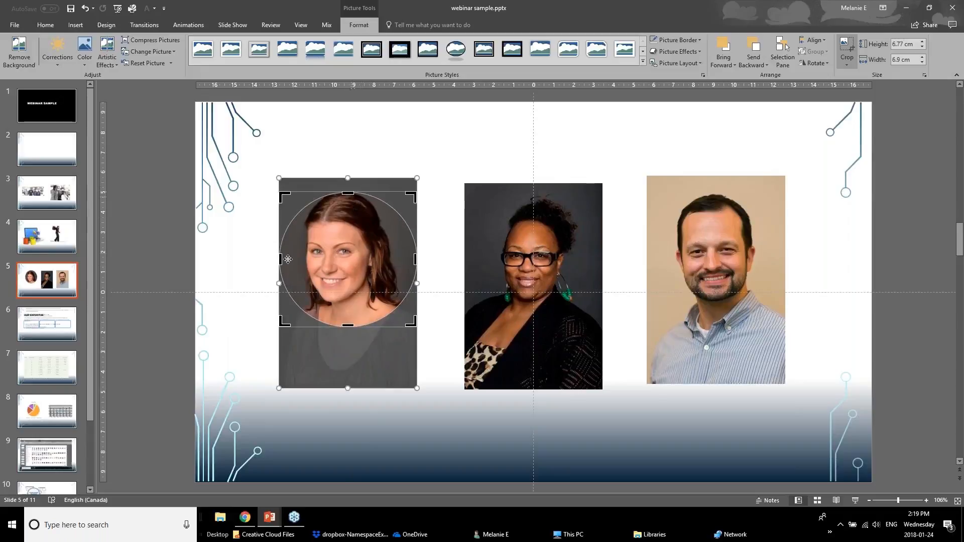
drag(280, 258, 286, 258)
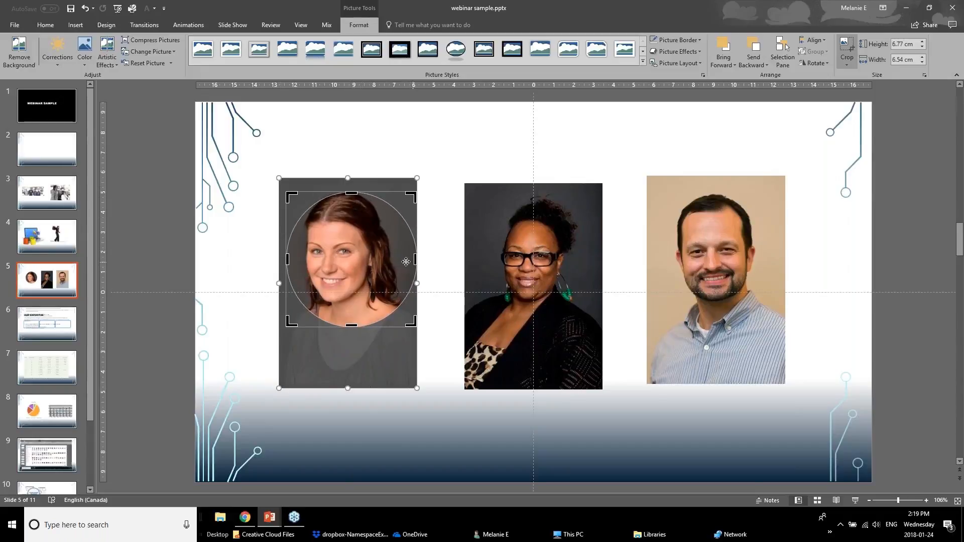
drag(413, 262, 406, 260)
drag(396, 255, 396, 256)
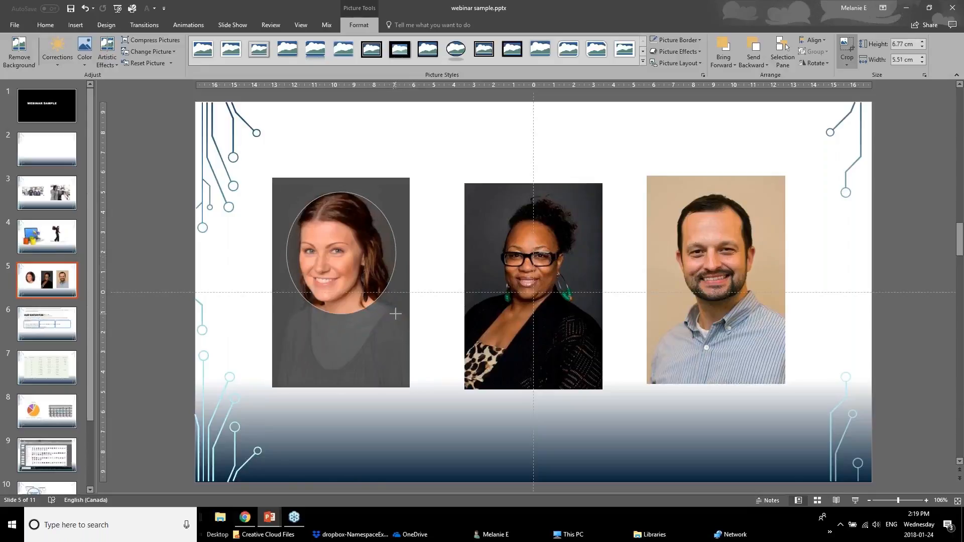
click(297, 334)
click(327, 275)
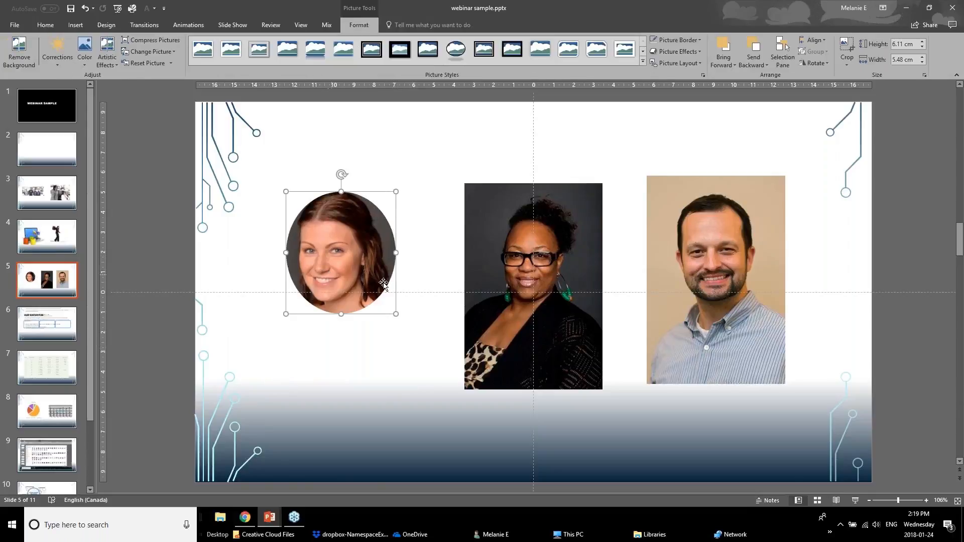
drag(327, 276, 323, 286)
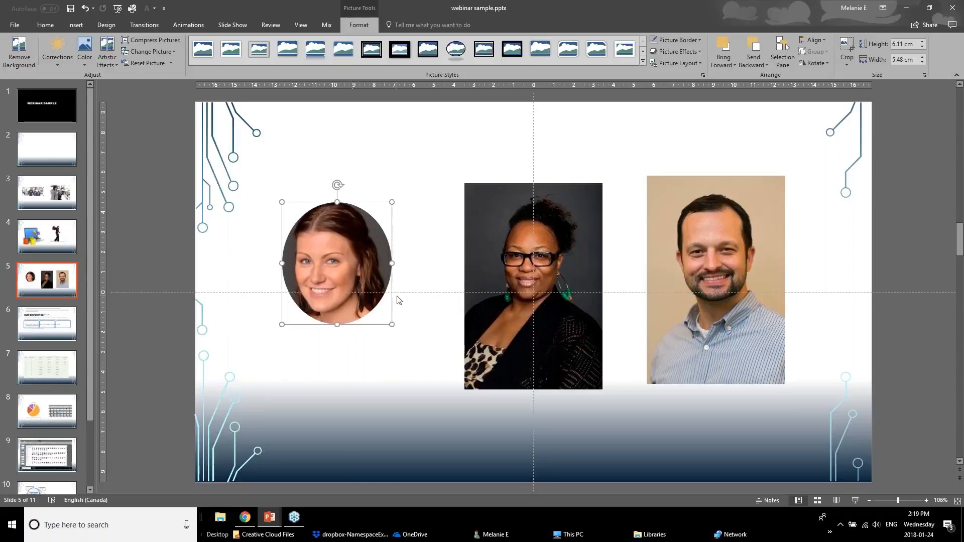
Step: Copy the first portrait's oval shape to the other two portraits with Format Painter
click(351, 366)
click(374, 281)
click(45, 25)
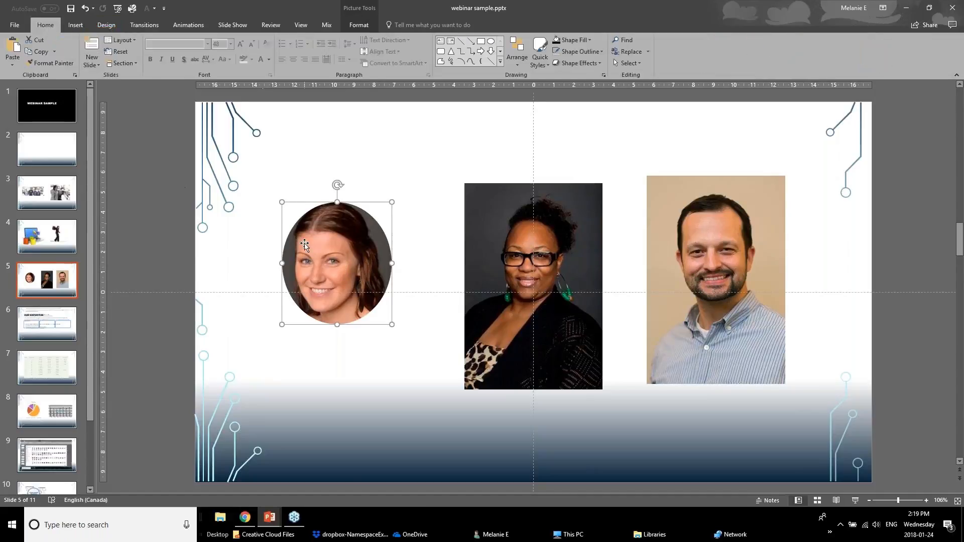
click(58, 65)
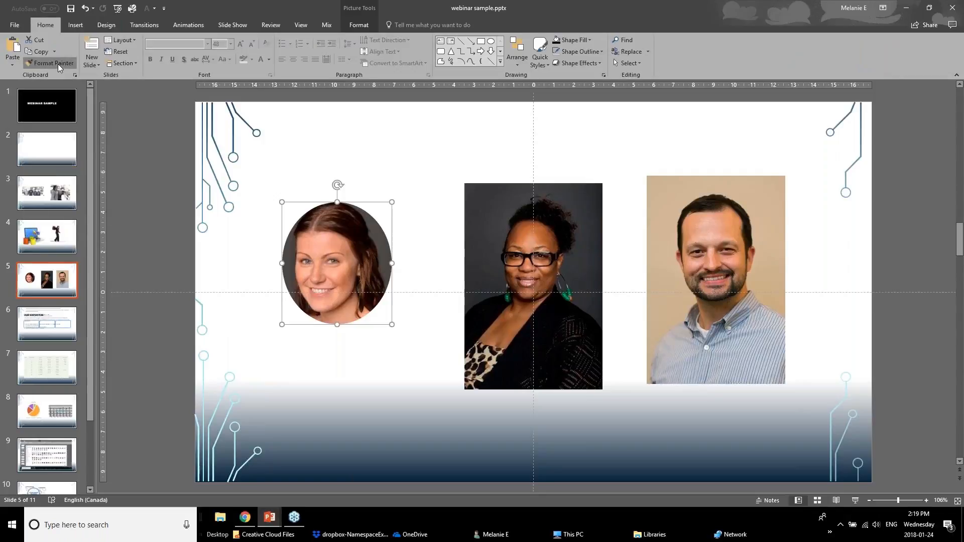
click(520, 212)
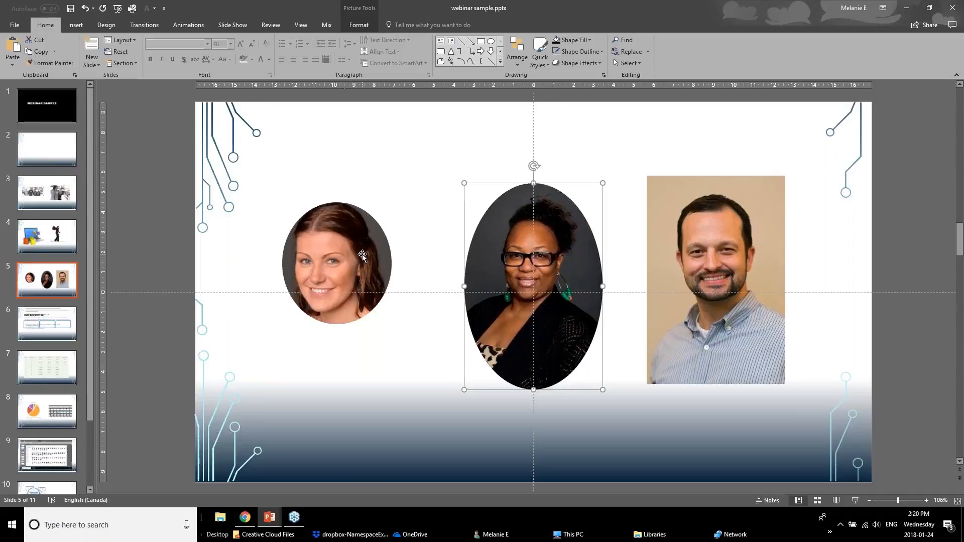
click(345, 267)
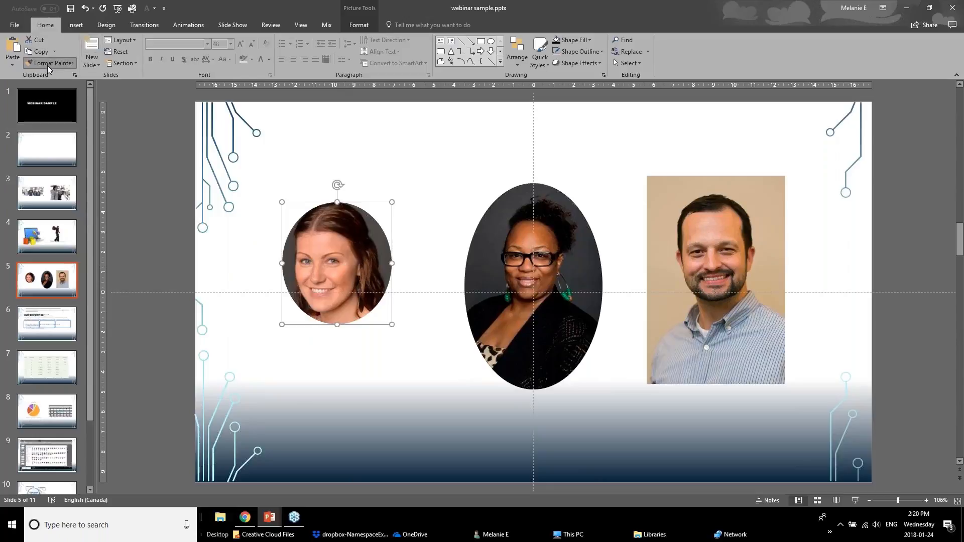
click(697, 257)
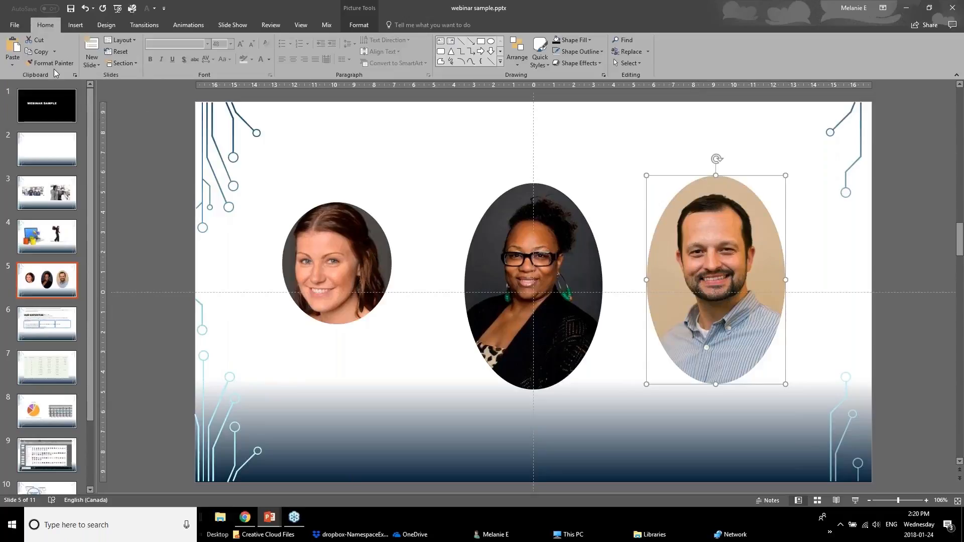
Step: Clear the portrait selection and switch to the Powerpoint Webinar January 2018 v1 presentation
click(501, 315)
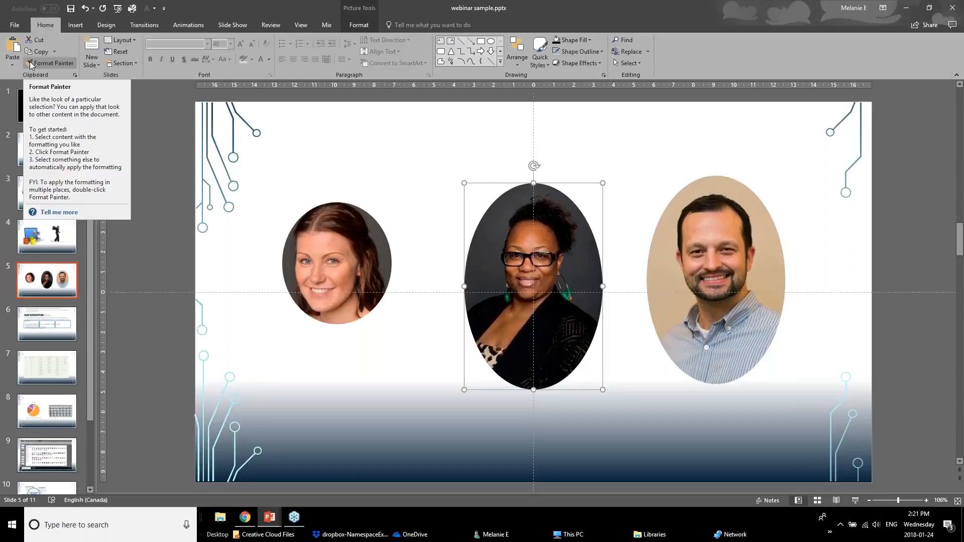
click(298, 411)
click(278, 521)
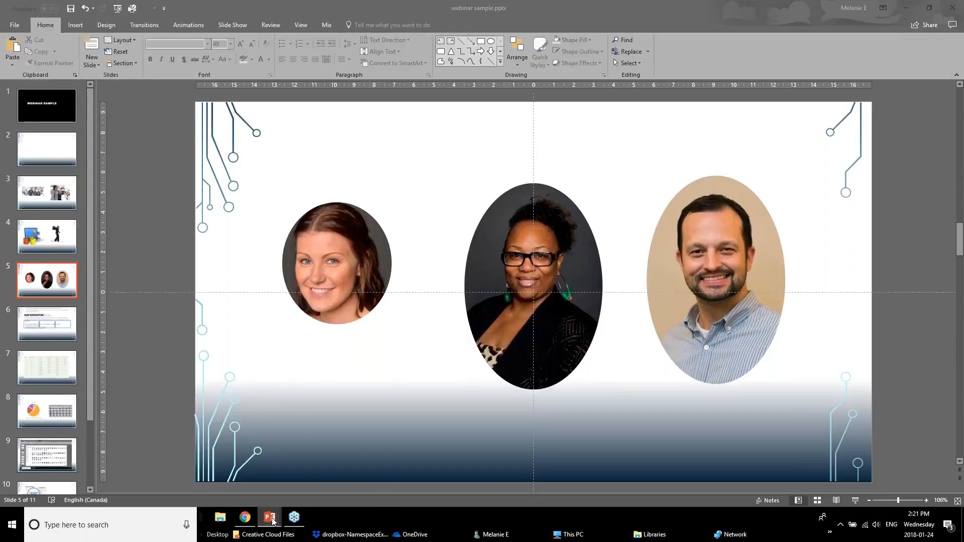
click(216, 470)
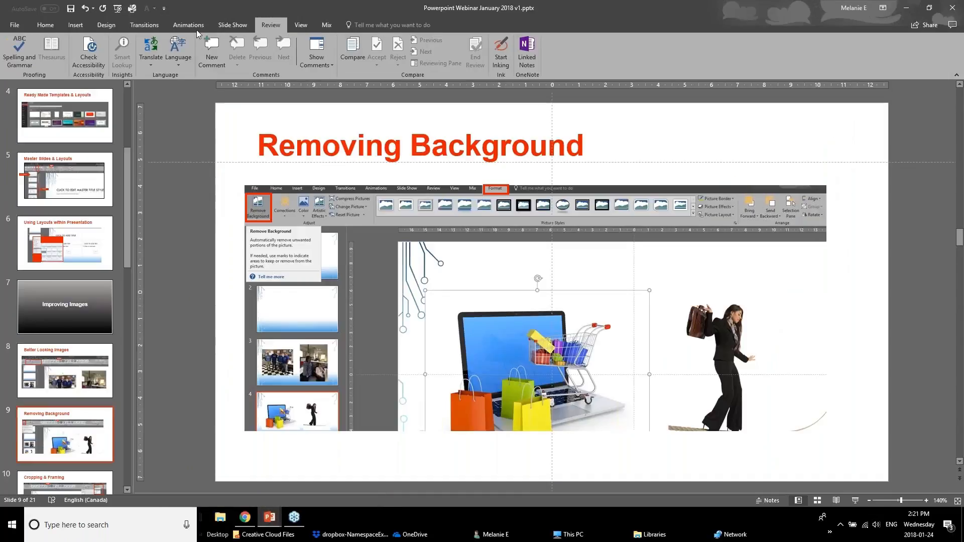
Step: Page through the slides to show slide 10, Cropping & Framing
click(86, 381)
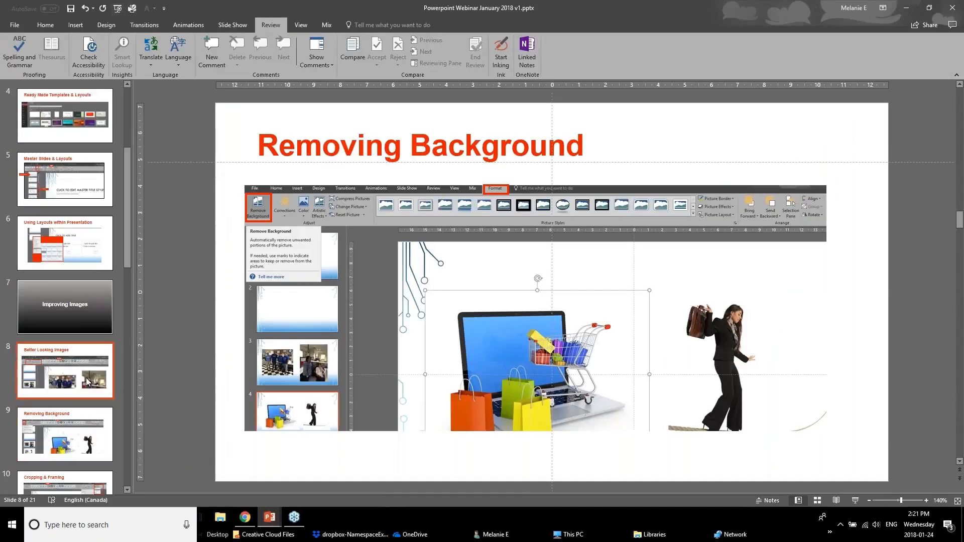
scroll(86, 375, down, 1)
click(86, 373)
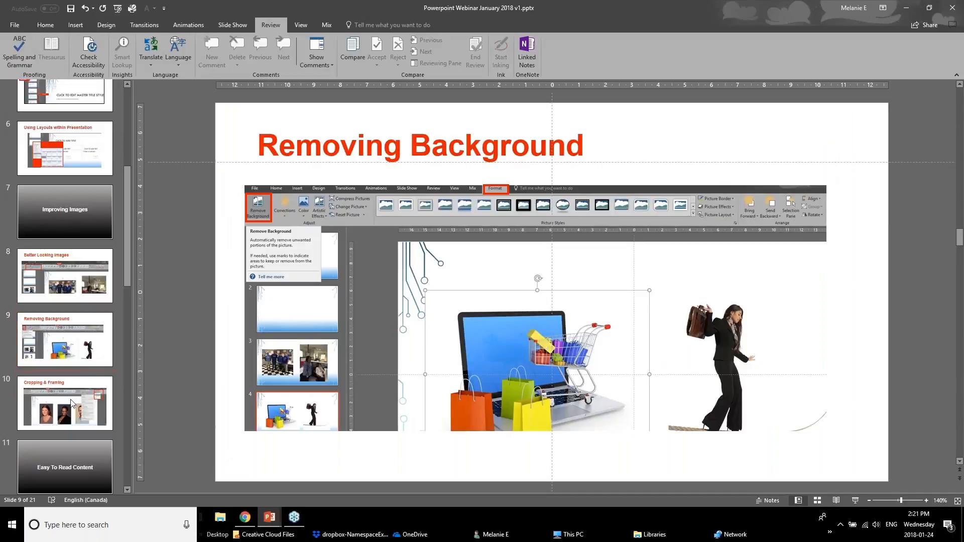
scroll(71, 399, down, 1)
click(71, 336)
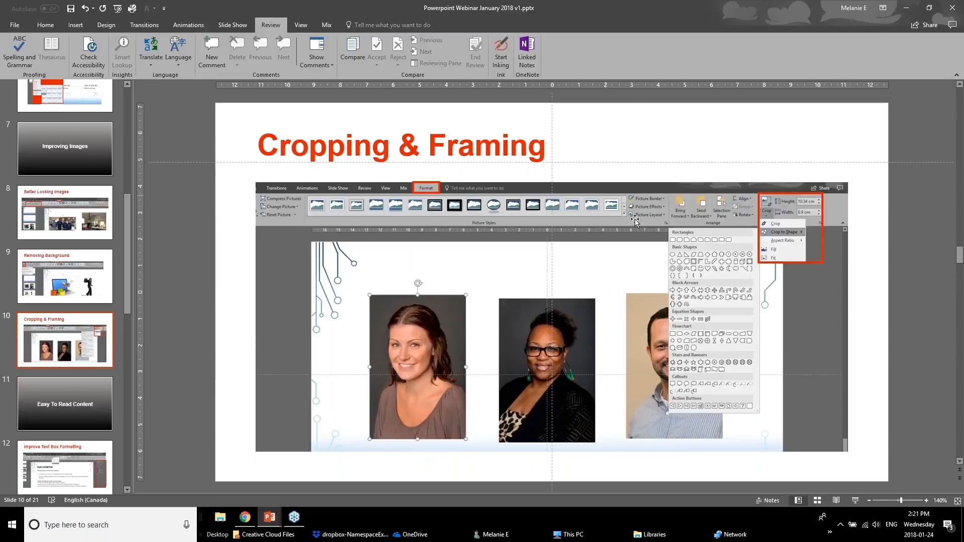
Step: Switch back to the webinar sample presentation
click(270, 517)
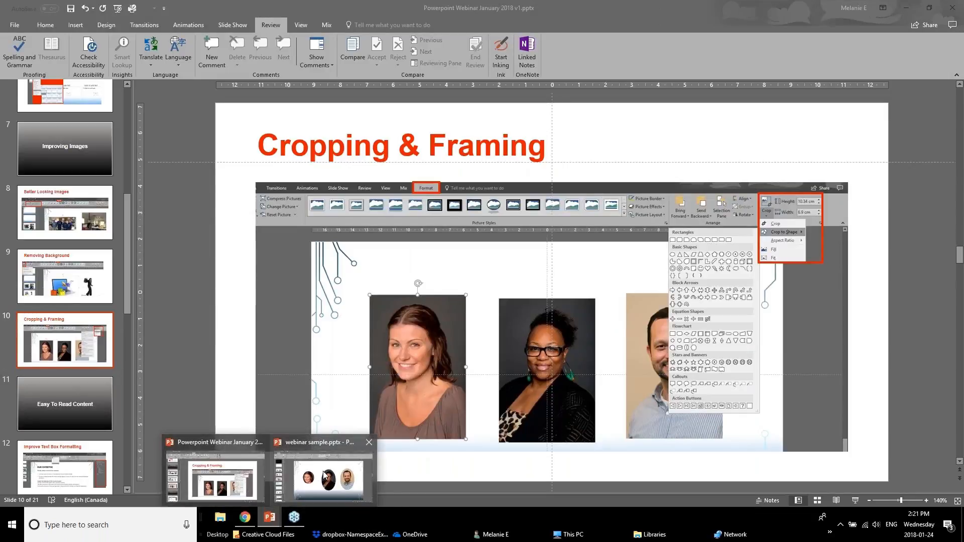
click(228, 493)
click(271, 518)
click(317, 486)
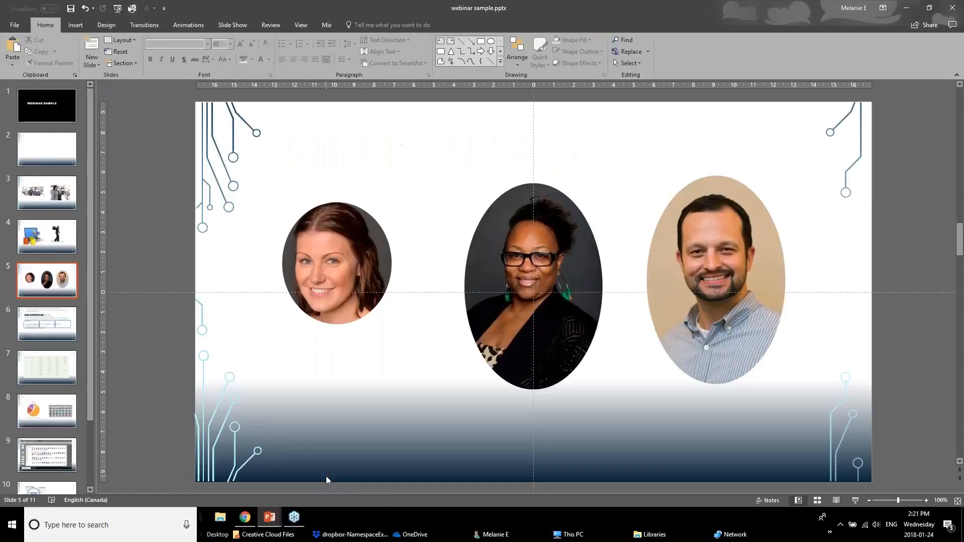
Step: Apply the tilted, white-framed picture style to the brown-haired woman's portrait on slide 5 and clear the selection
click(311, 236)
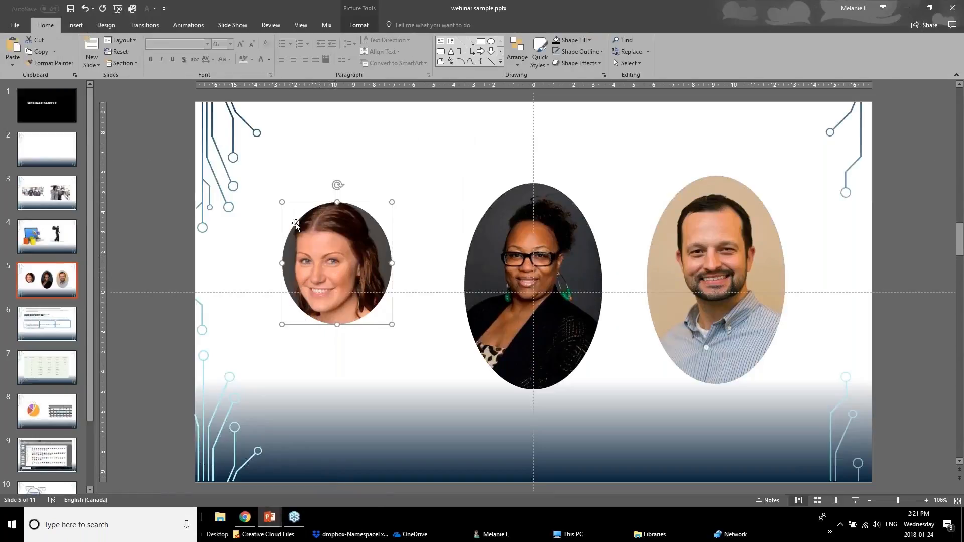
click(359, 11)
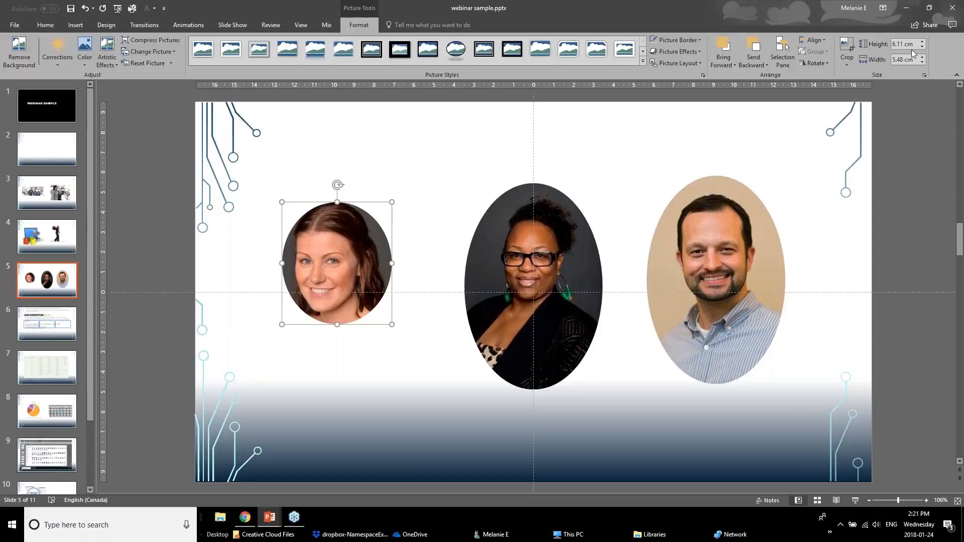
click(643, 62)
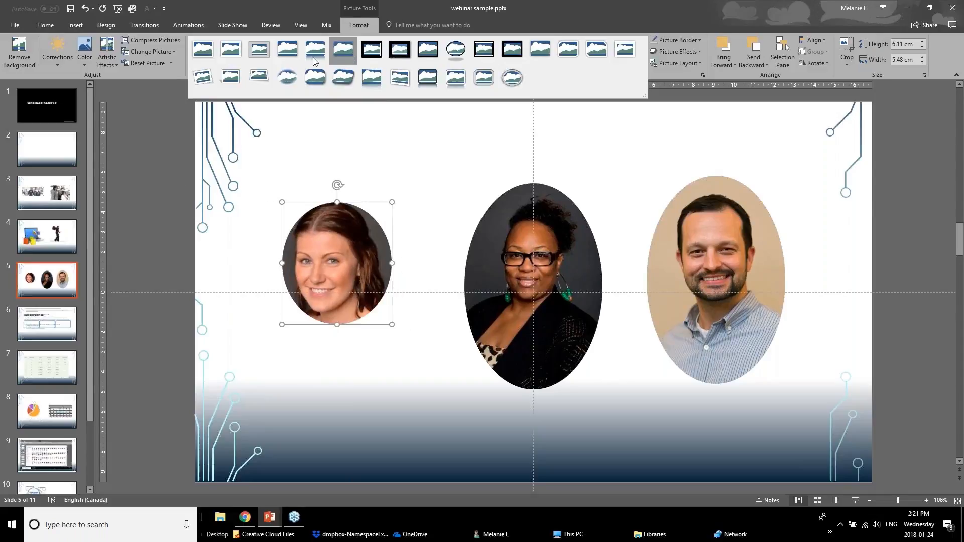
click(210, 69)
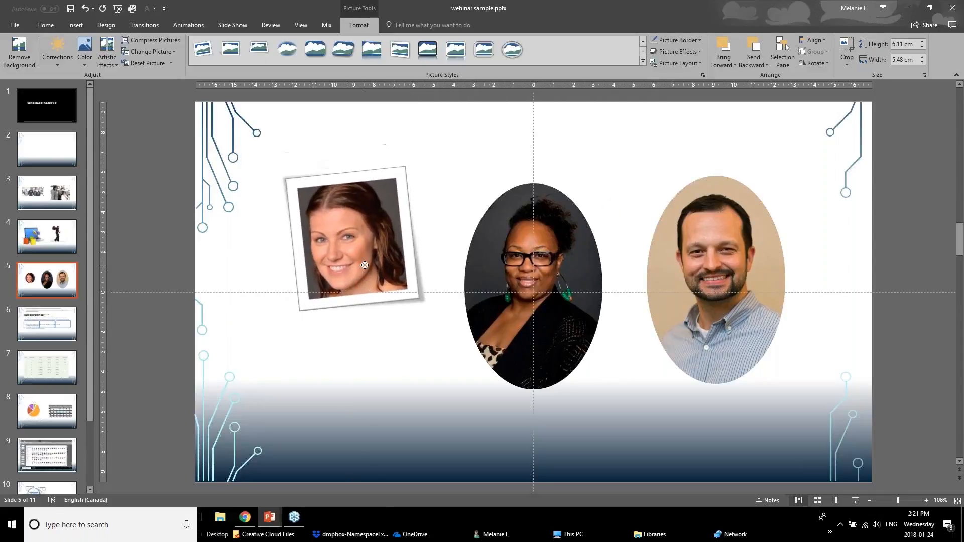
click(194, 303)
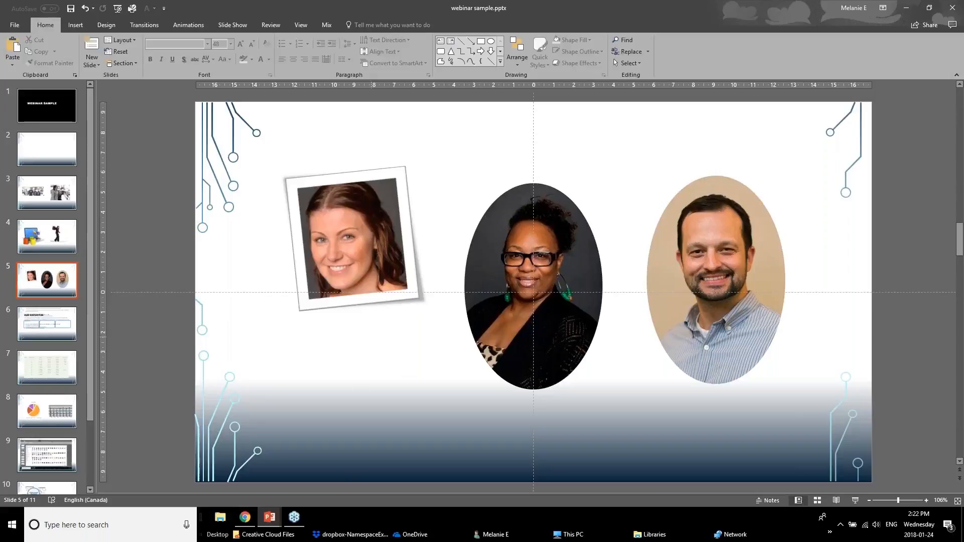
Step: Examine the picture border colours and shadow effects available for the middle portrait, leaving its formatting as it is
click(507, 247)
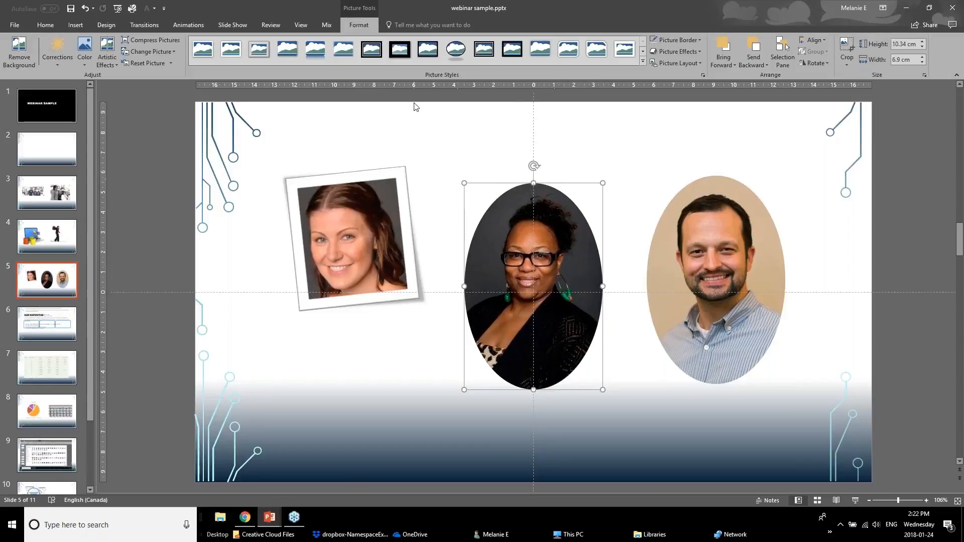
click(675, 42)
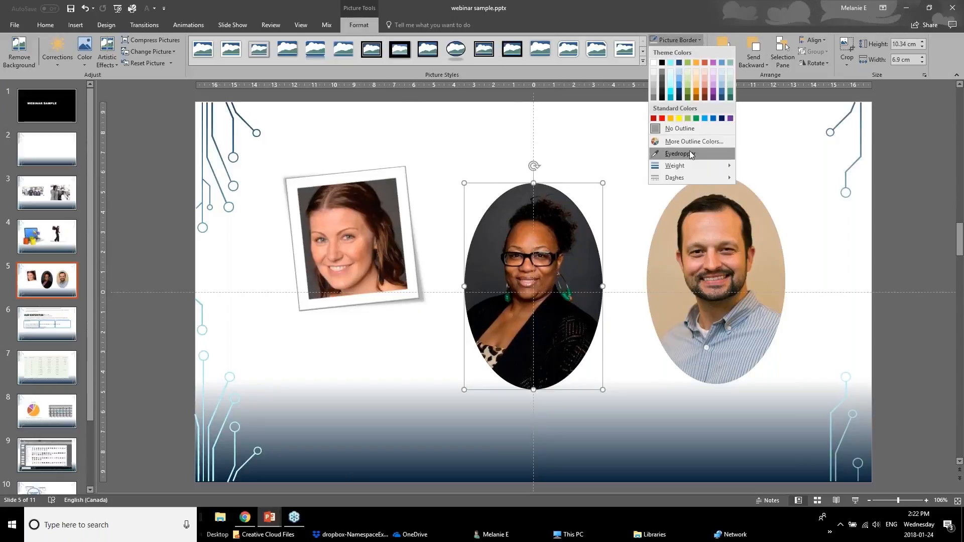
click(618, 162)
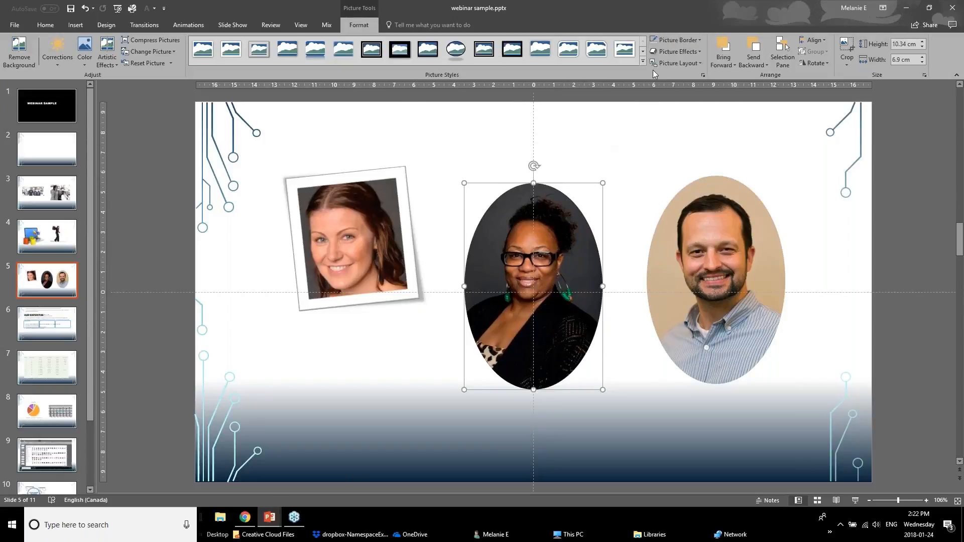
click(678, 42)
click(696, 43)
click(693, 52)
mouse_move(688, 94)
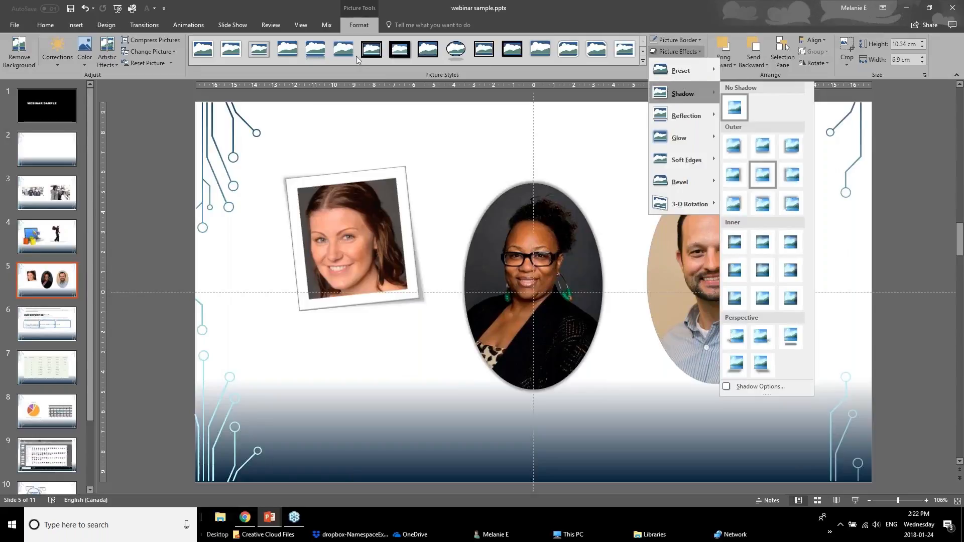
click(352, 240)
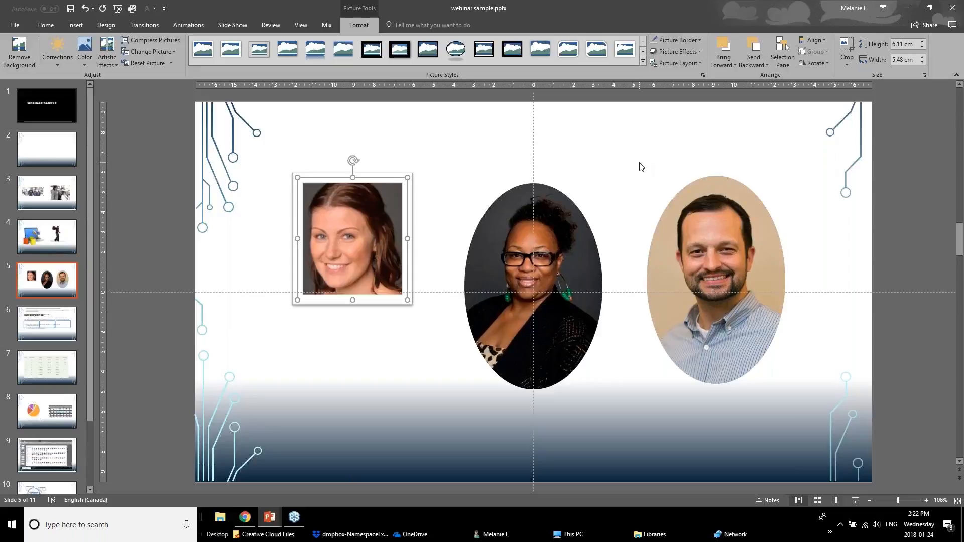
Step: Switch to the Powerpoint Webinar January 2018 v1 presentation and show the Easy To Read Content and Improve Text Box Formatting slides
click(269, 517)
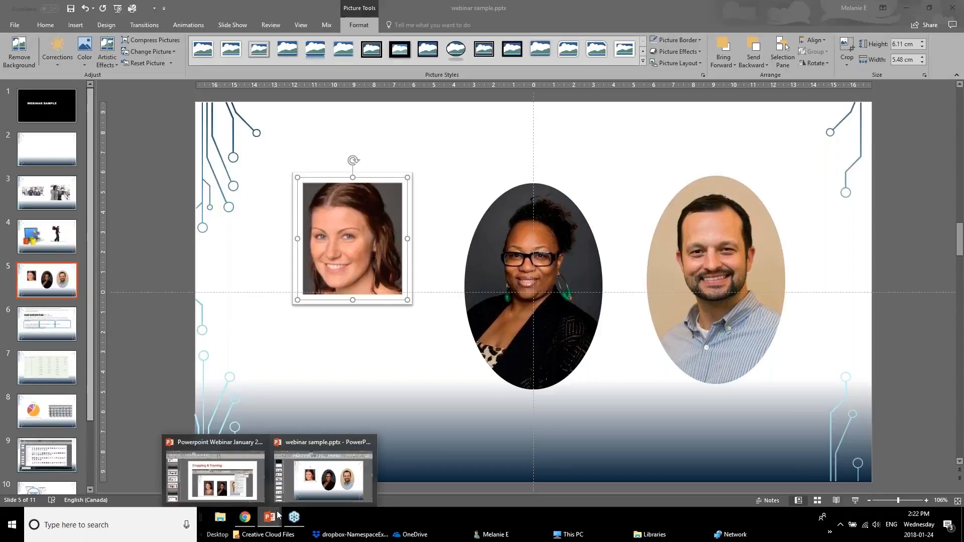
click(256, 491)
scroll(83, 355, down, 1)
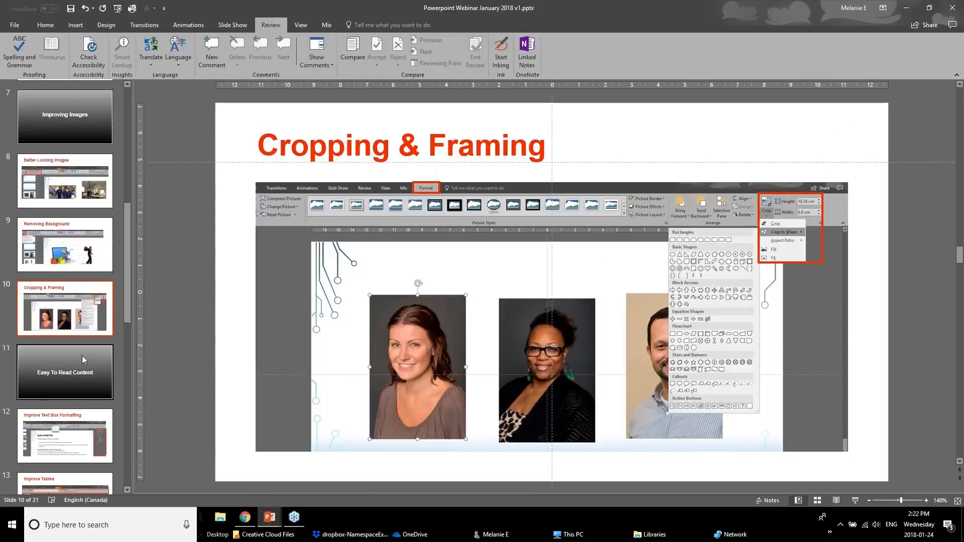
click(82, 357)
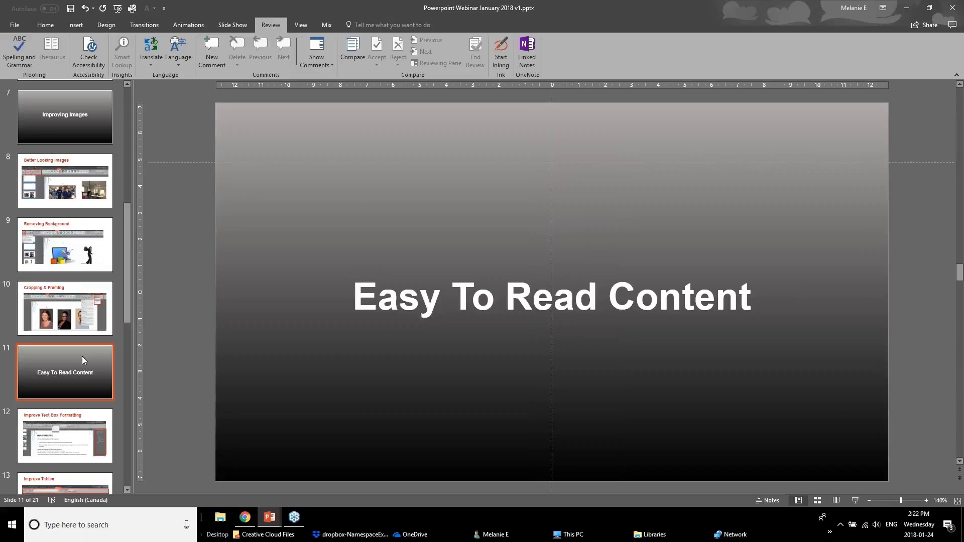
click(56, 458)
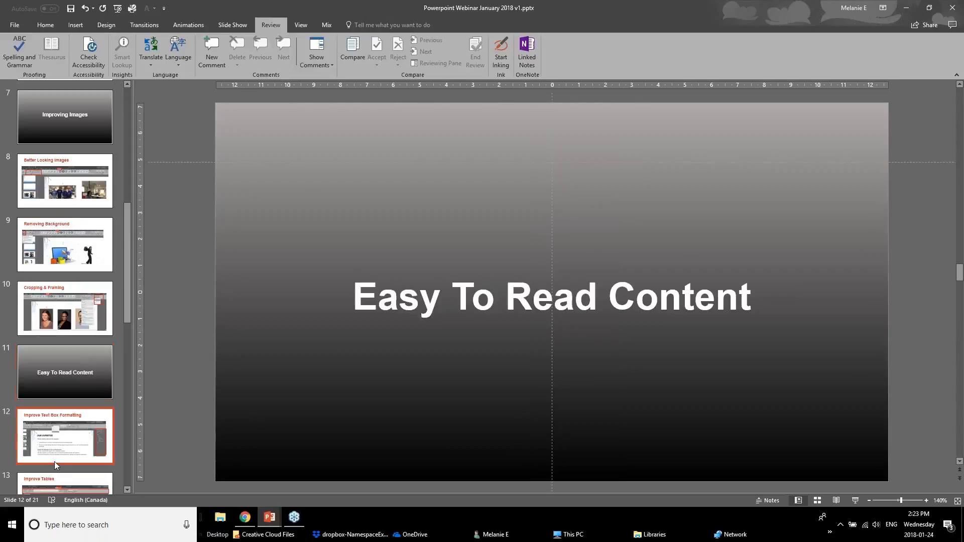
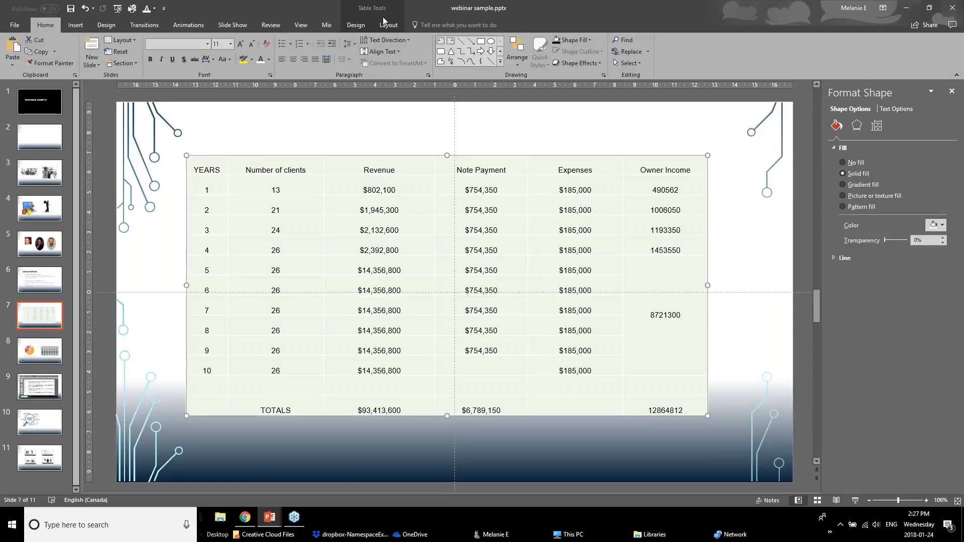
Step: Examine the design styles and layout options available for the financial table on slide 7 of webinar sample
click(357, 28)
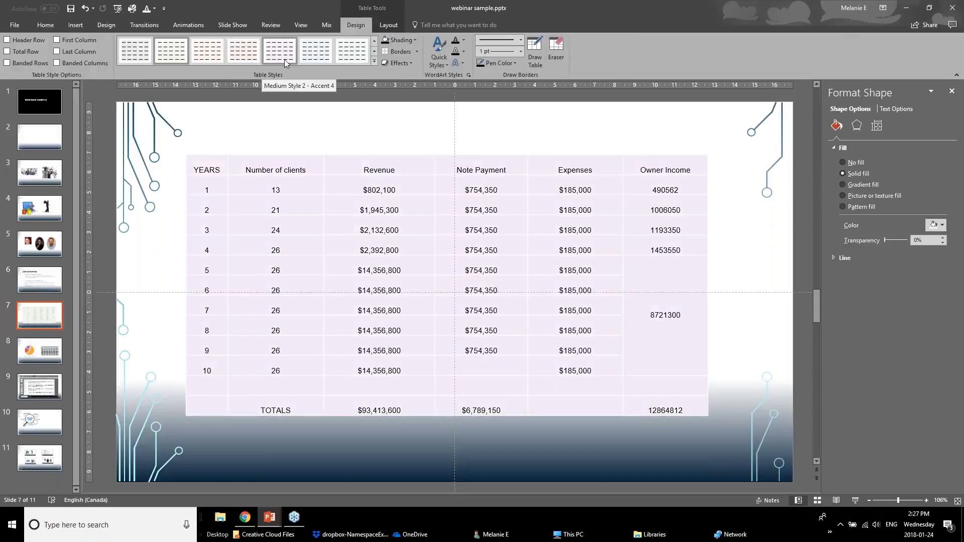
click(390, 26)
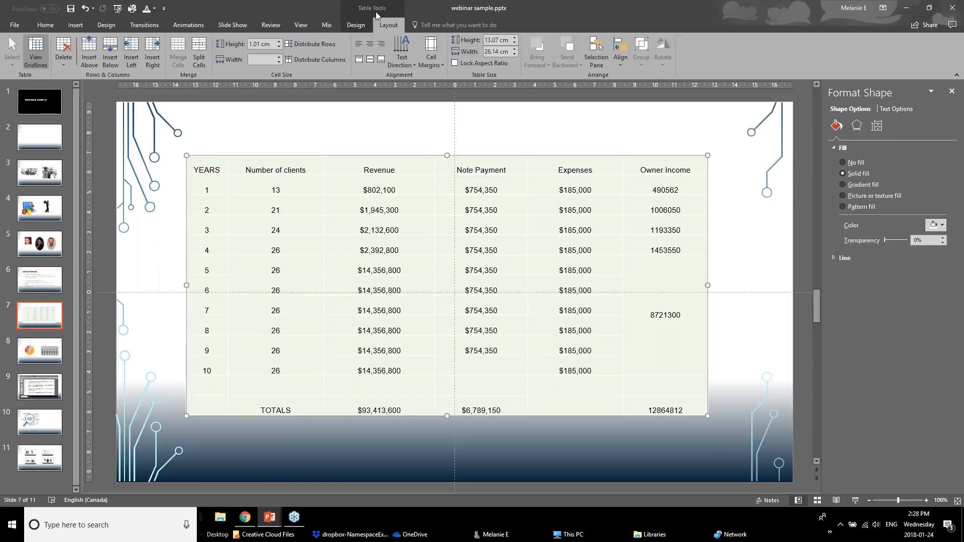
click(356, 25)
click(378, 26)
click(365, 28)
click(392, 27)
click(359, 28)
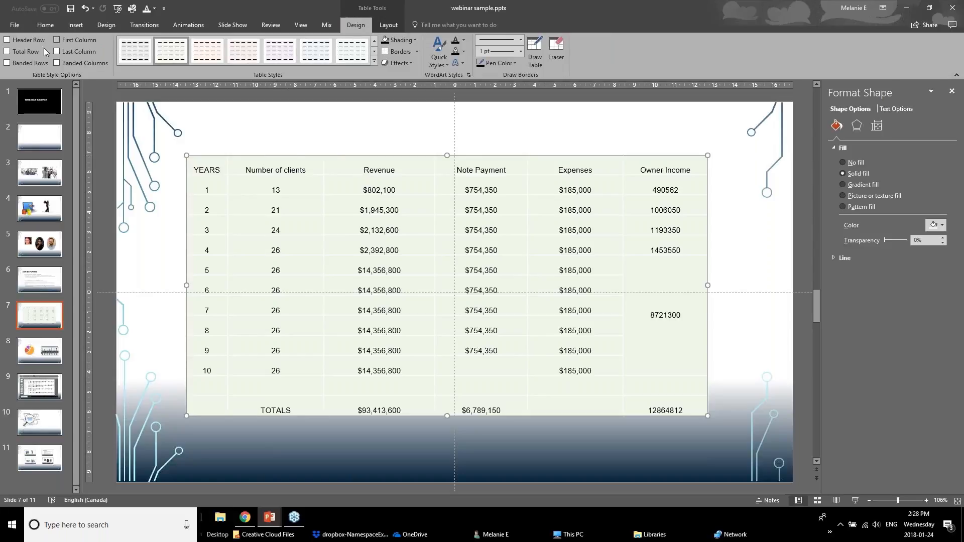
Step: Try Header Row, Total Row and Last Column formatting on the table and look through the full set of table styles
click(7, 40)
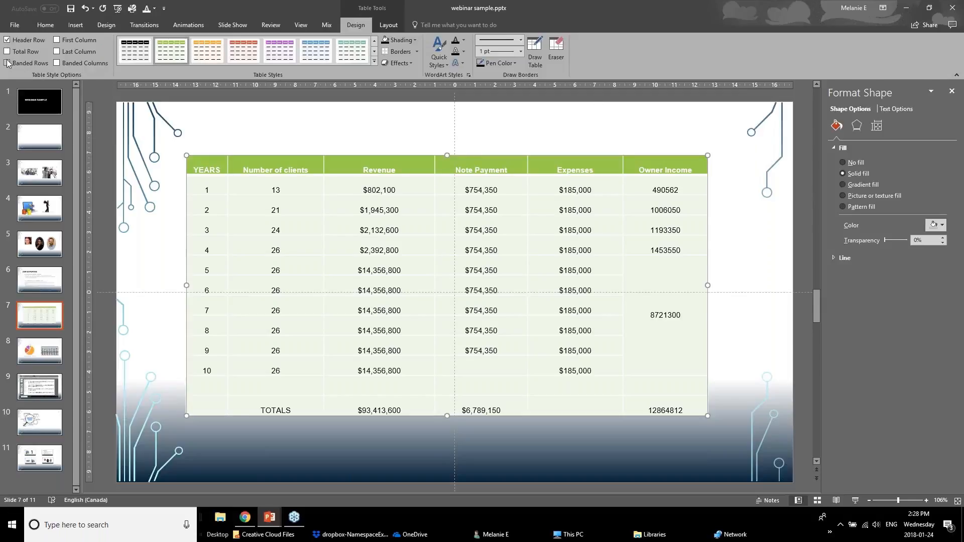
click(7, 52)
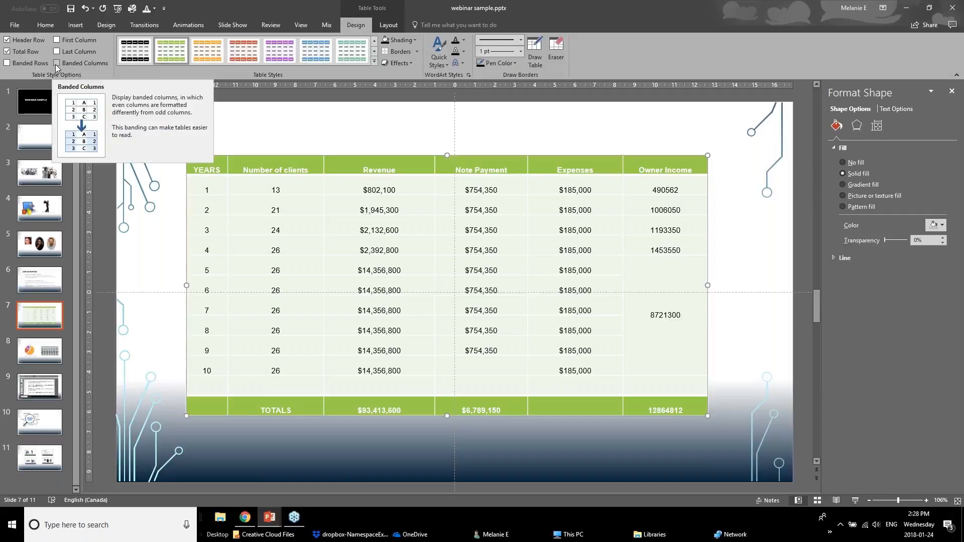
click(57, 52)
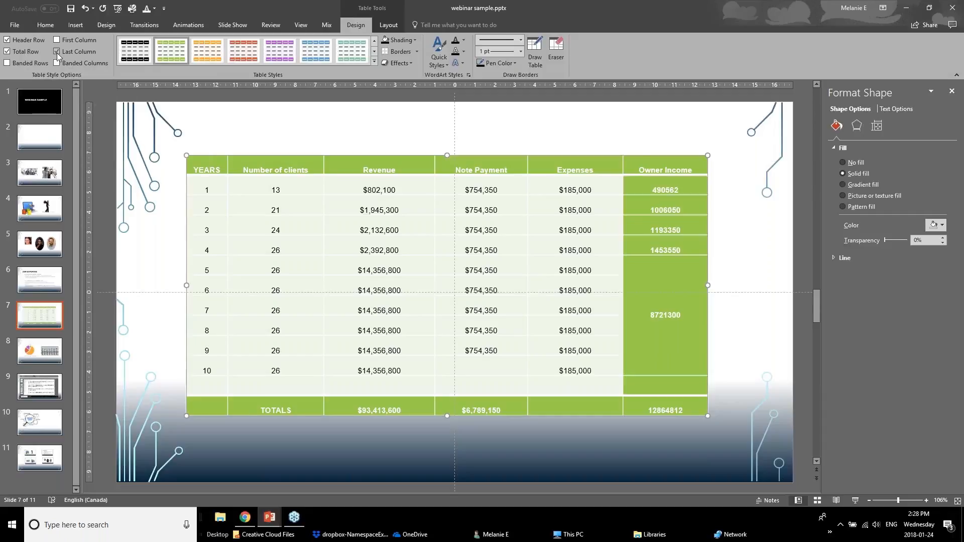
click(374, 61)
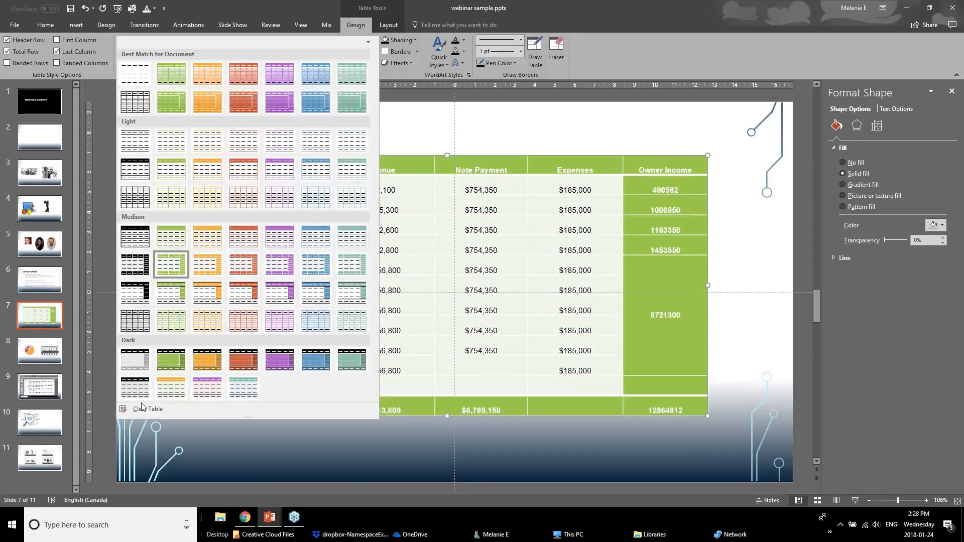
click(388, 150)
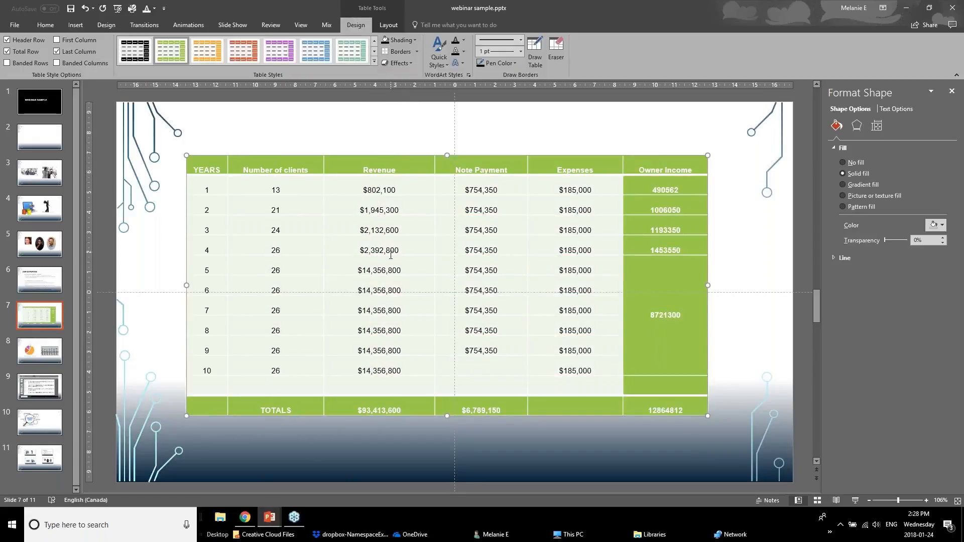
Step: Undo the Header Row, Total Row and Last Column formatting and deselect the table
key(ctrl+z)
key(ctrl+z)
key(ctrl+z)
click(308, 125)
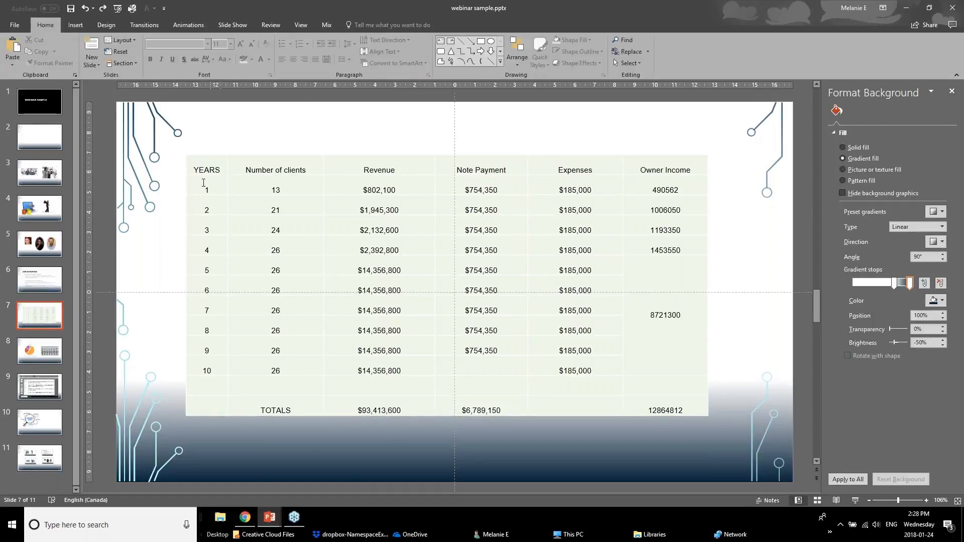
Step: Shade the table's header row, from YEARS to Owner Income, dark red and make its text white
drag(210, 168, 687, 167)
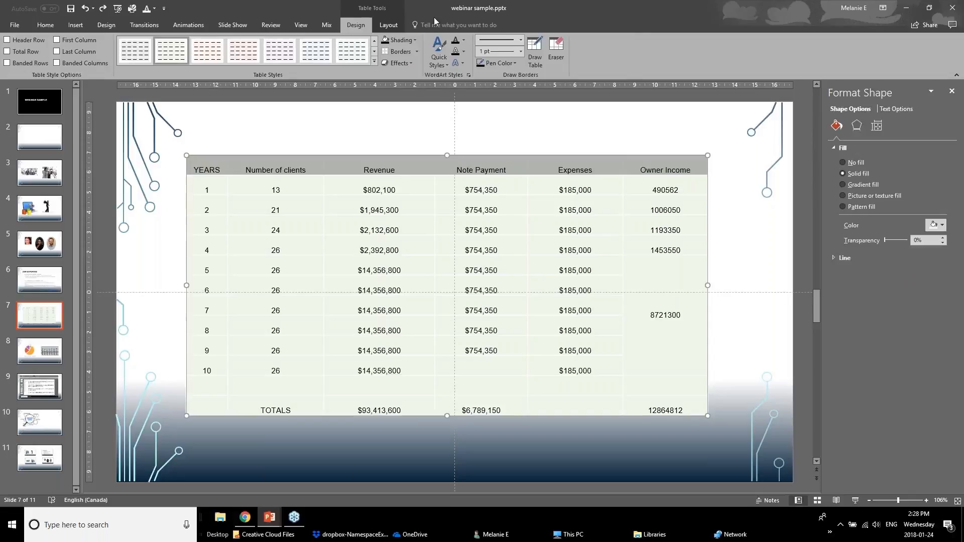
click(414, 42)
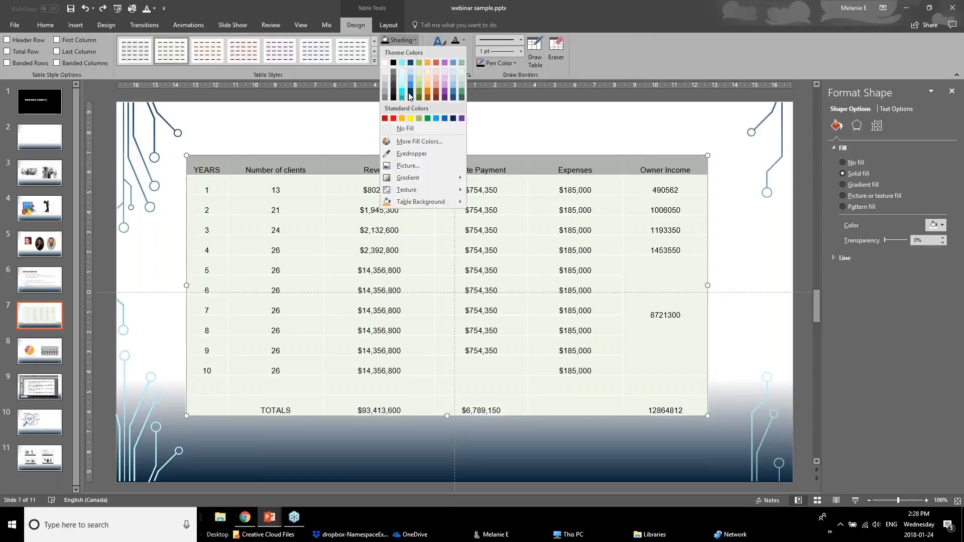
click(386, 119)
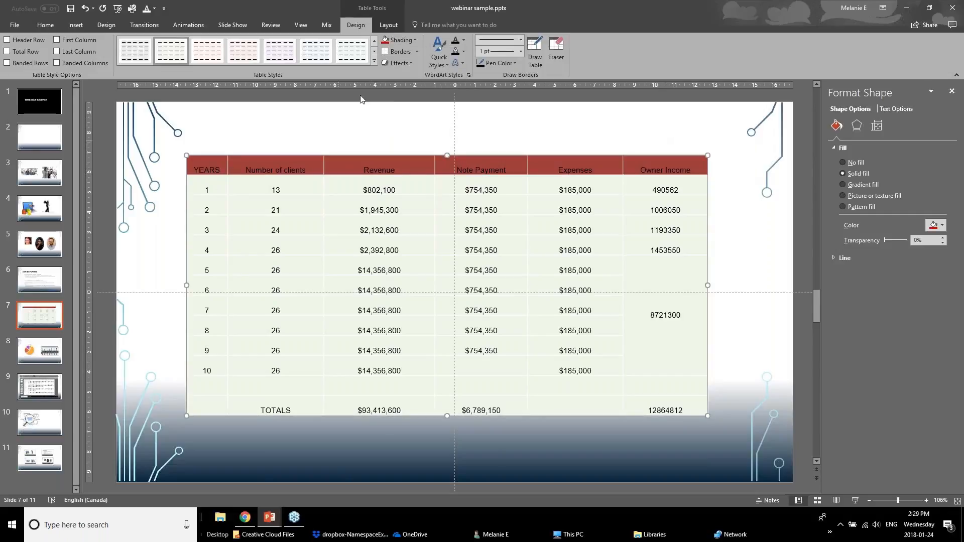
click(463, 41)
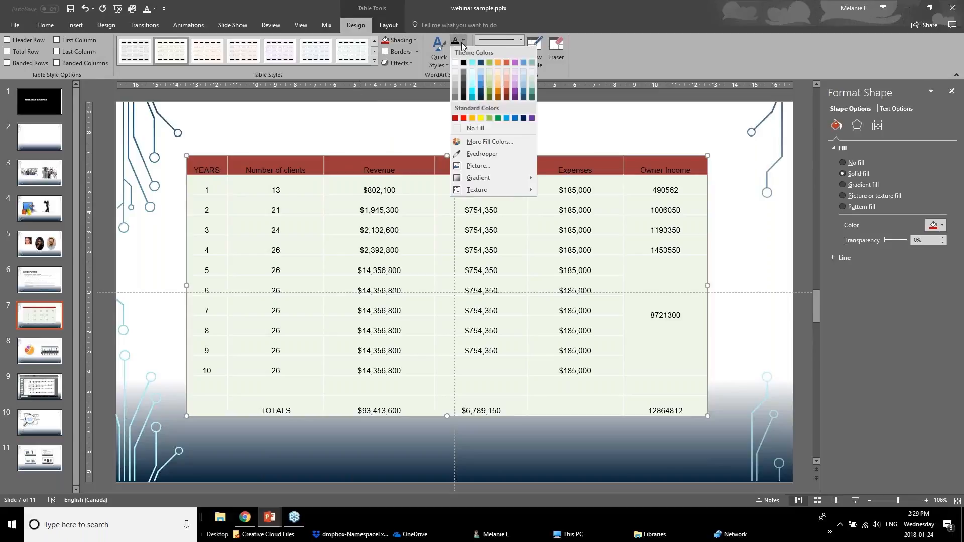
click(456, 63)
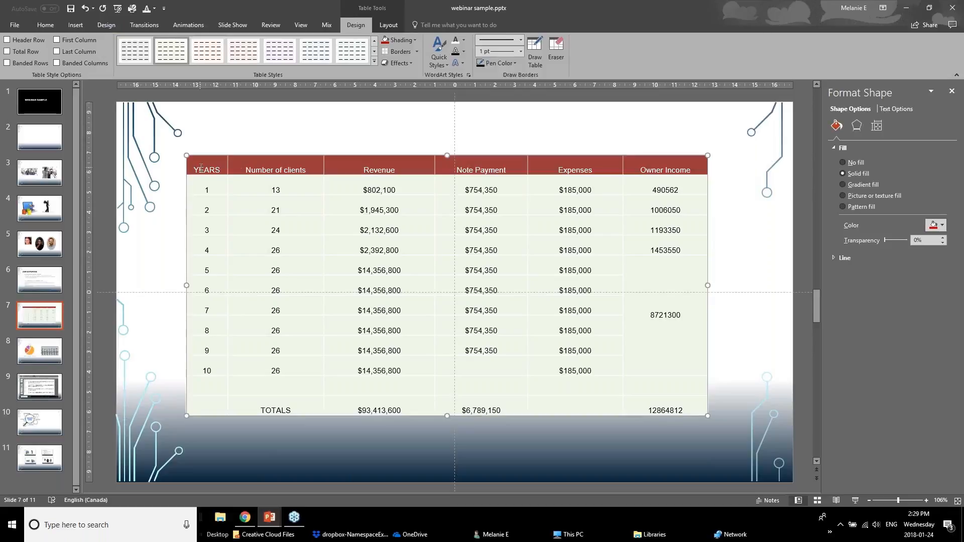
Step: Set the table's border pen to grey with a 1 pt line weight
click(245, 232)
drag(208, 173, 676, 409)
click(417, 51)
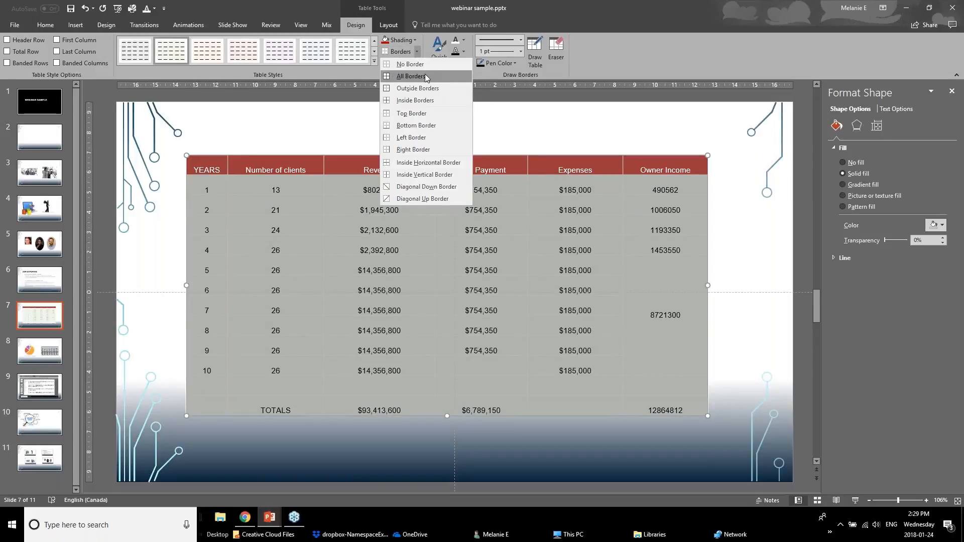
click(521, 53)
click(521, 52)
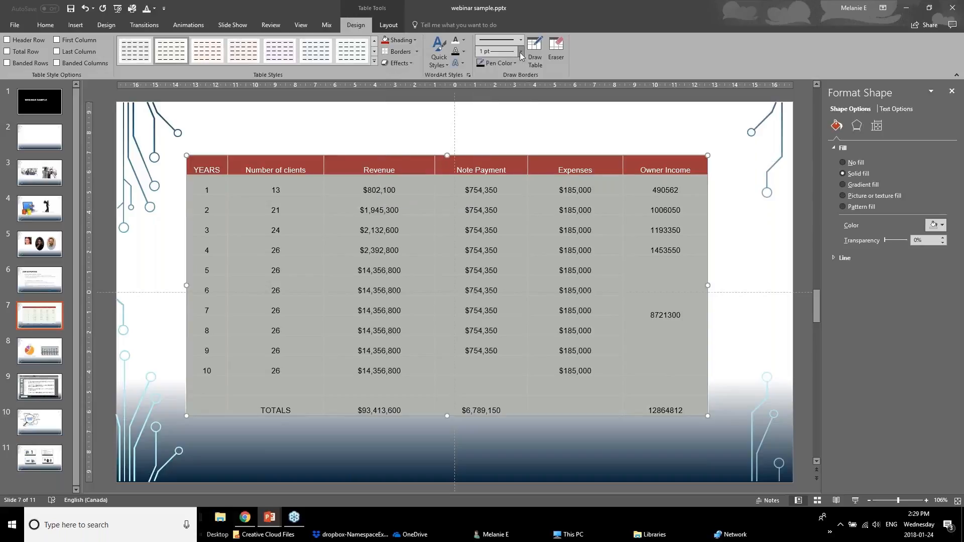
click(515, 63)
click(481, 107)
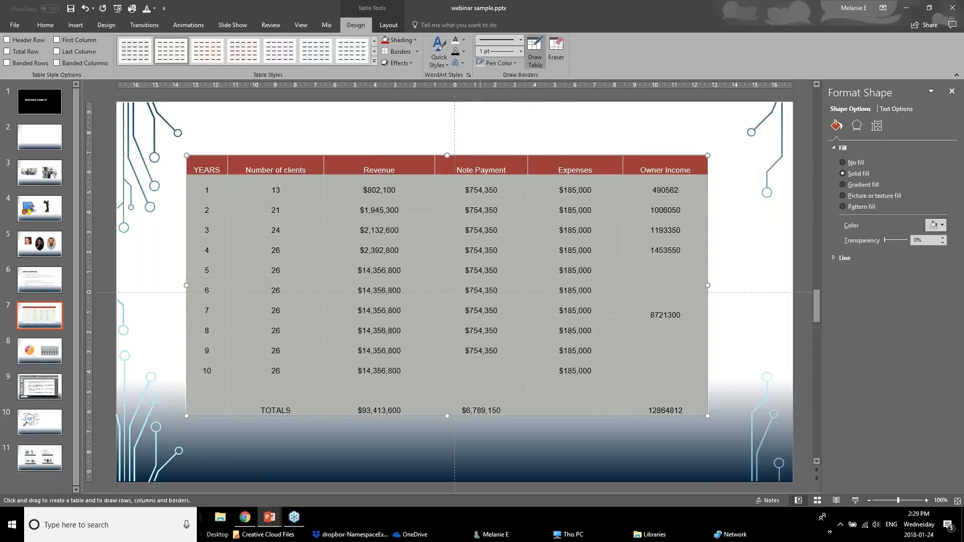
click(501, 64)
click(481, 107)
click(378, 152)
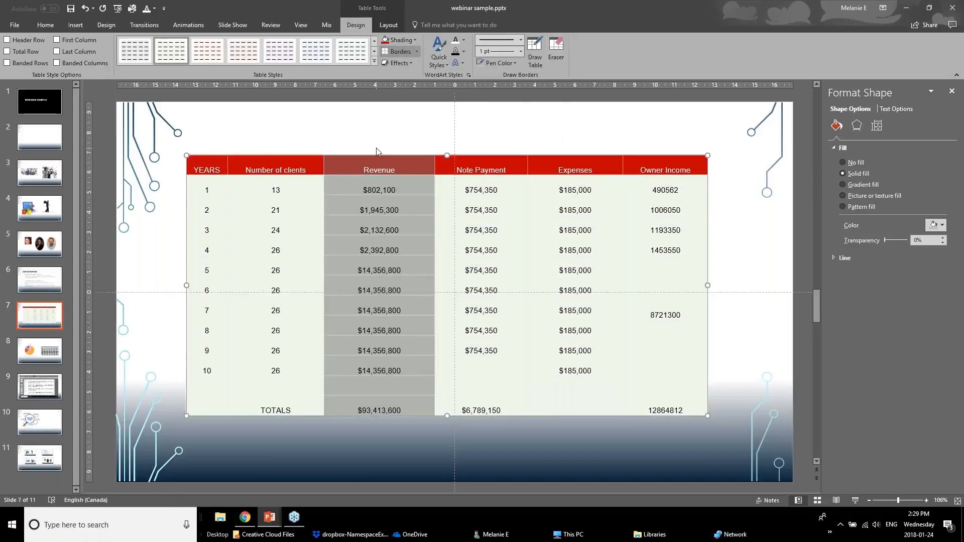
click(145, 282)
Step: Apply all borders to the table body, from the year 1 row through the TOTALS row, and deselect the table
drag(209, 186, 698, 415)
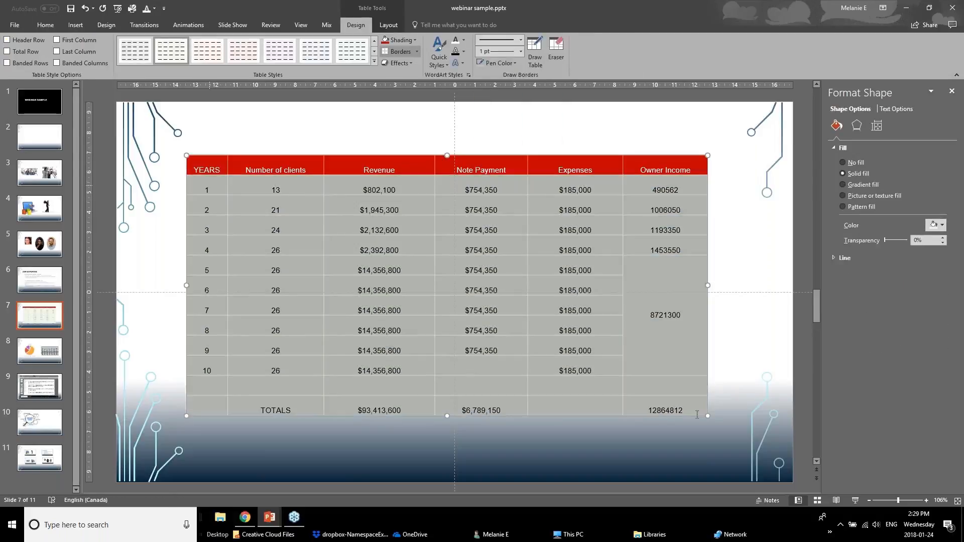
click(416, 52)
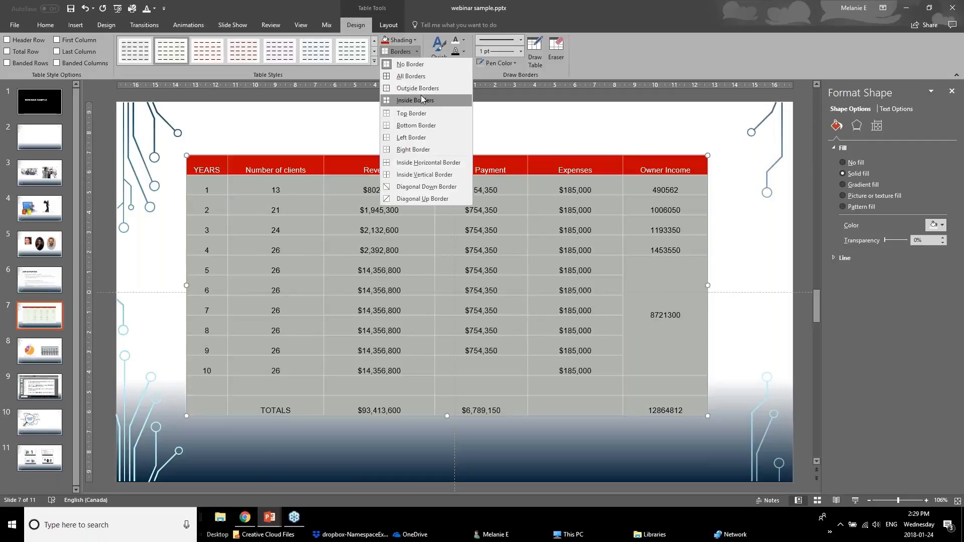
click(411, 76)
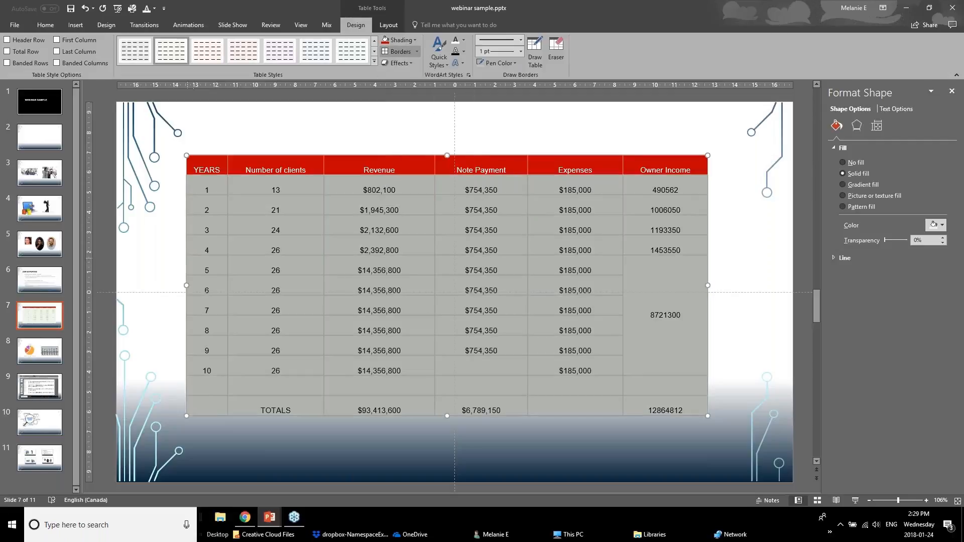
click(173, 264)
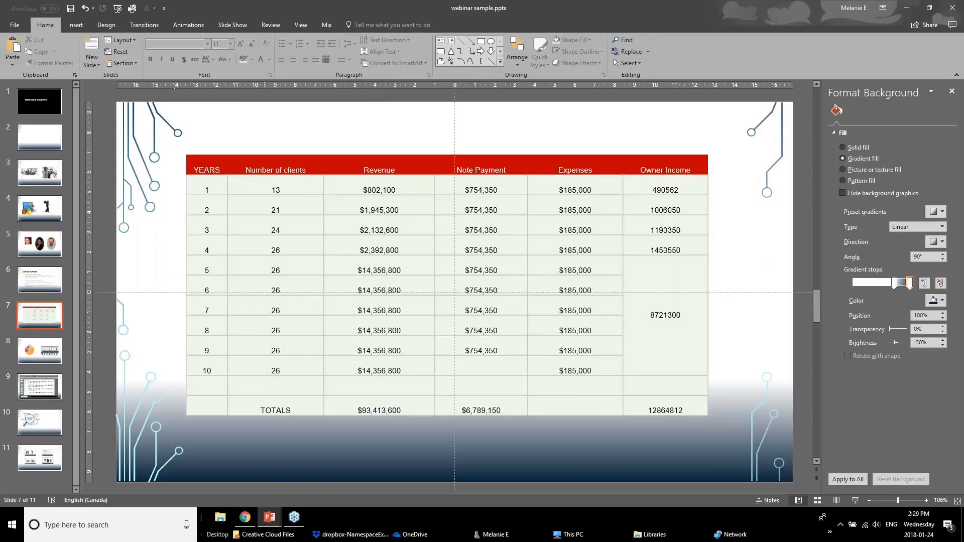
drag(206, 190, 676, 225)
click(663, 270)
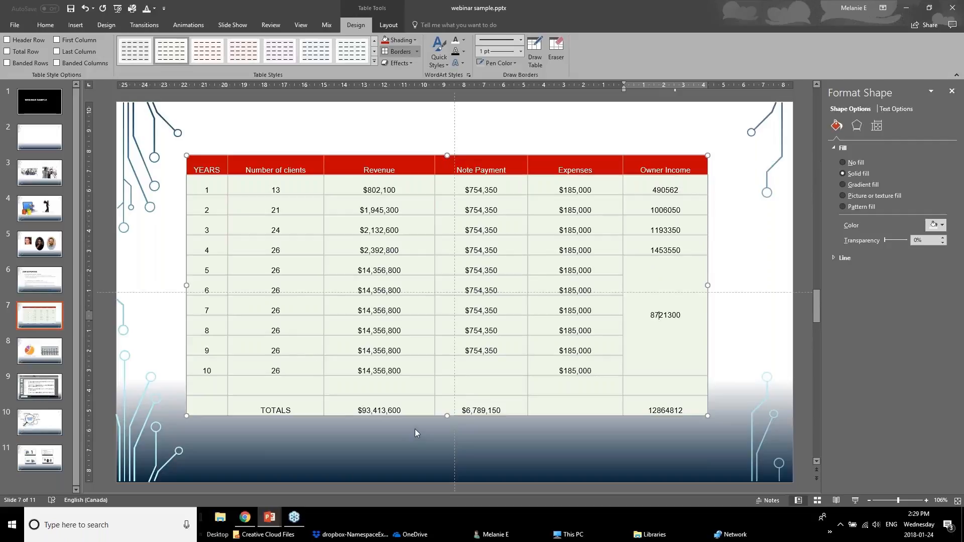
click(209, 181)
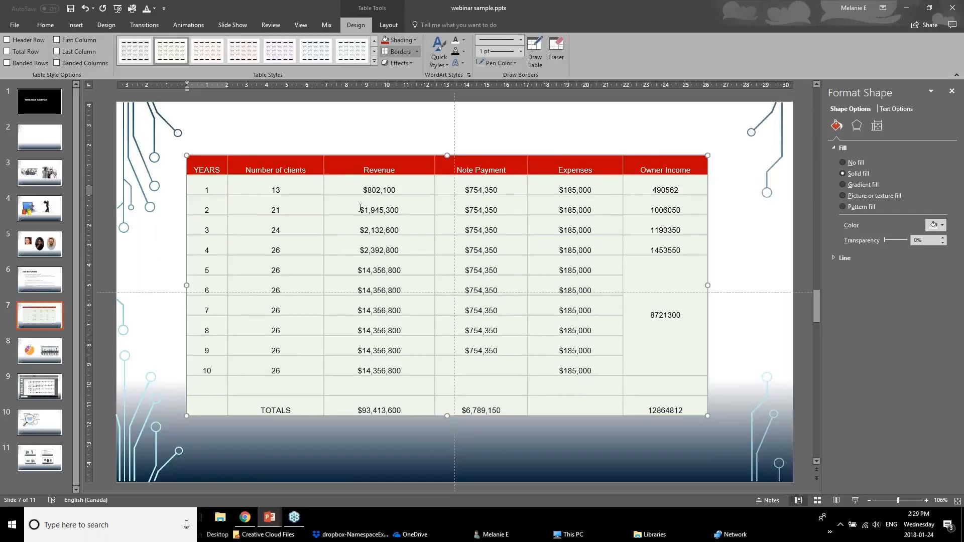
Step: Select the whole table and centre the text vertically in its cells
click(388, 25)
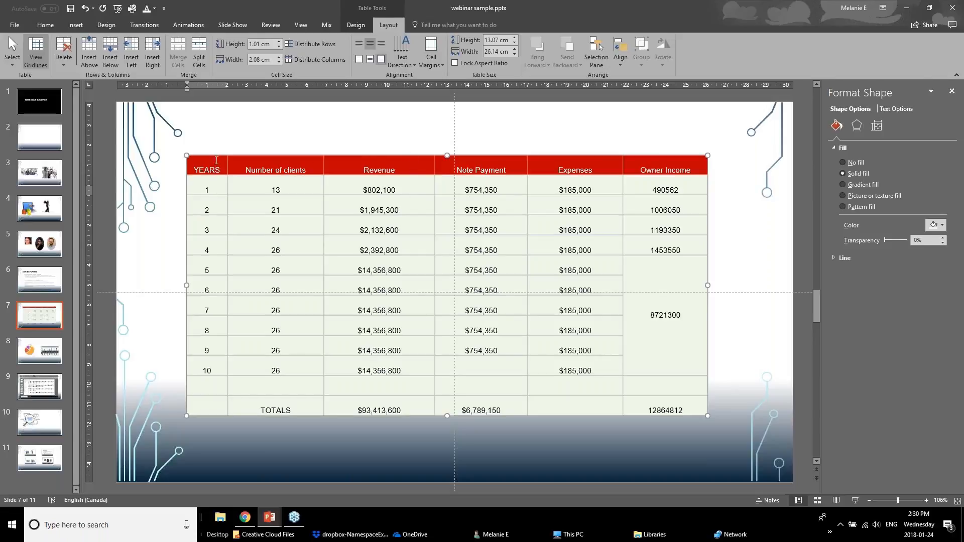
key(Escape)
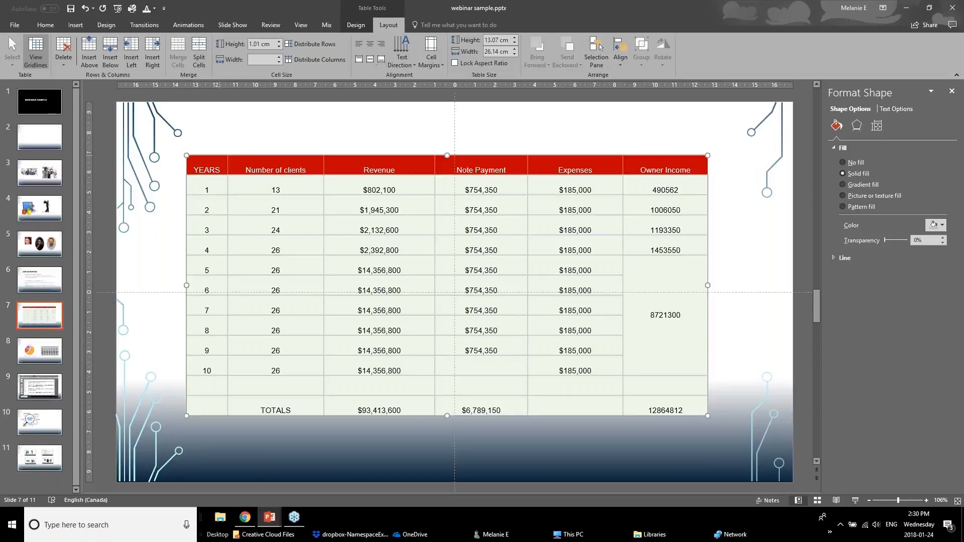
click(371, 60)
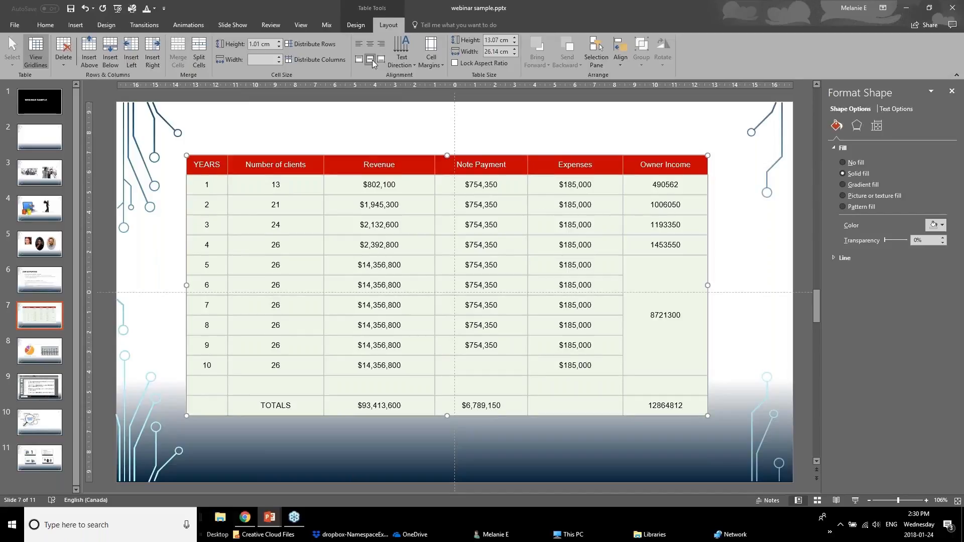
Step: Try left and right alignment on the table text, and return it to horizontally centred
click(356, 47)
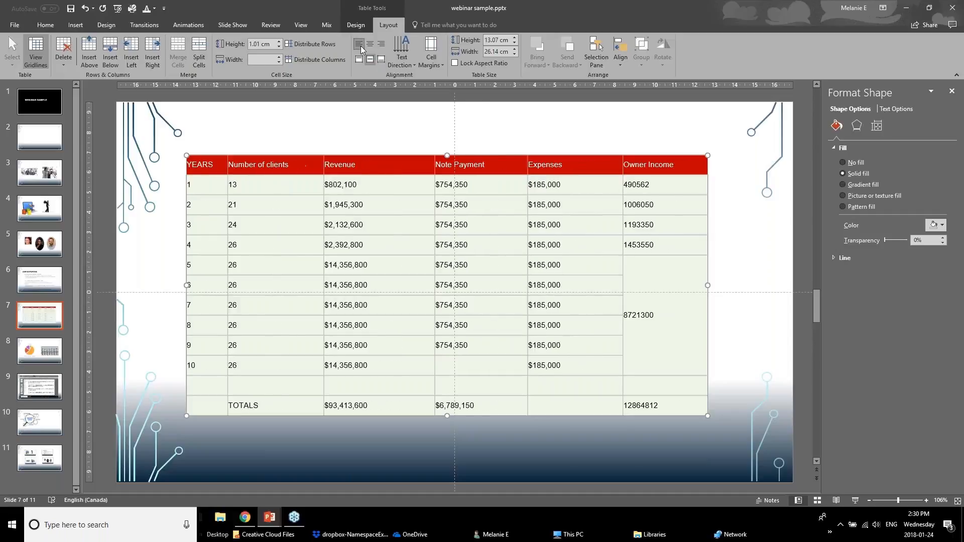
click(366, 45)
click(384, 44)
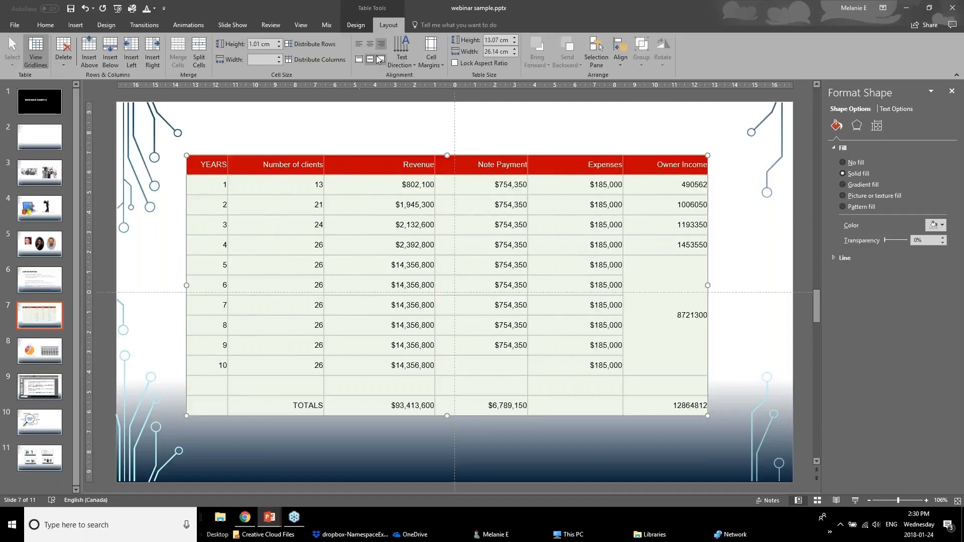
click(369, 45)
click(273, 224)
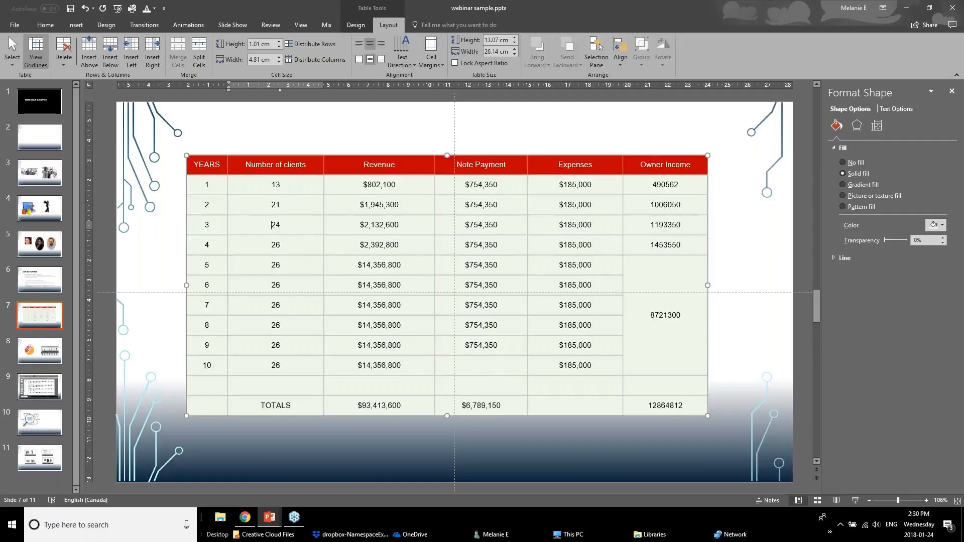
Step: Try rotating the year numbers in the YEARS column by 90°, and set their text direction back to Horizontal
drag(224, 191, 192, 391)
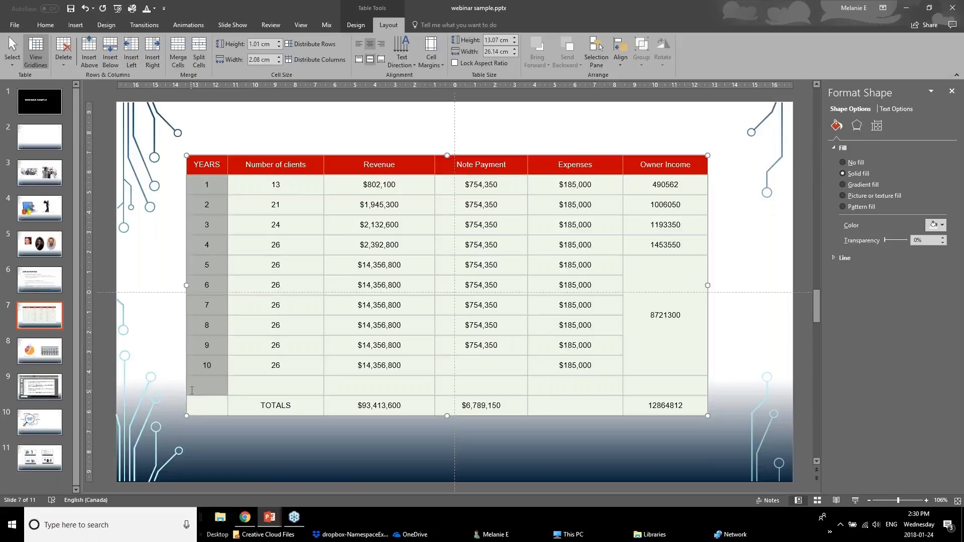
click(403, 67)
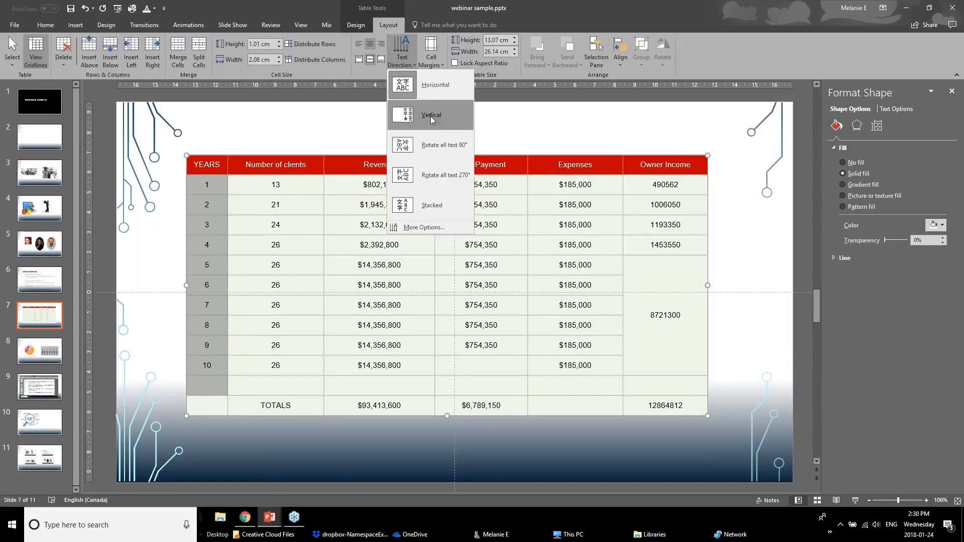
click(429, 146)
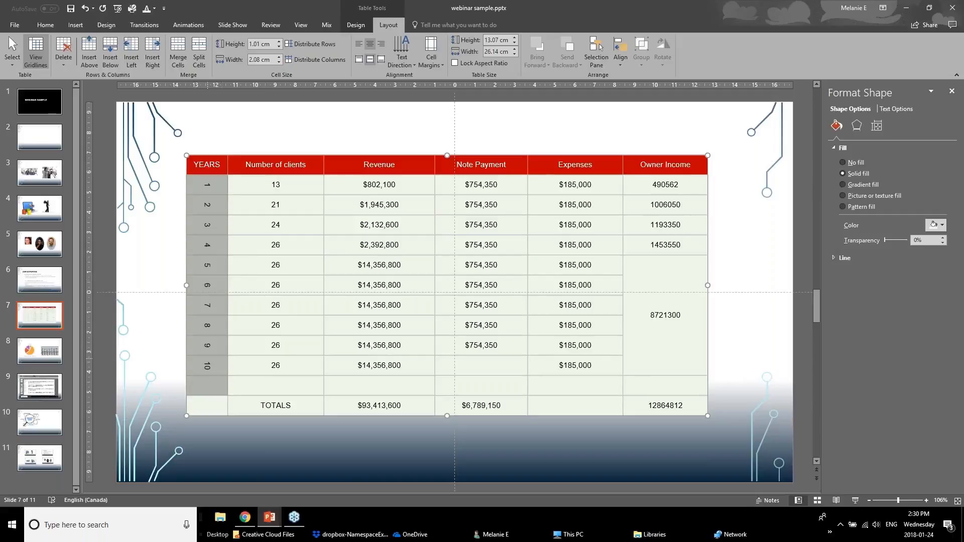
click(401, 53)
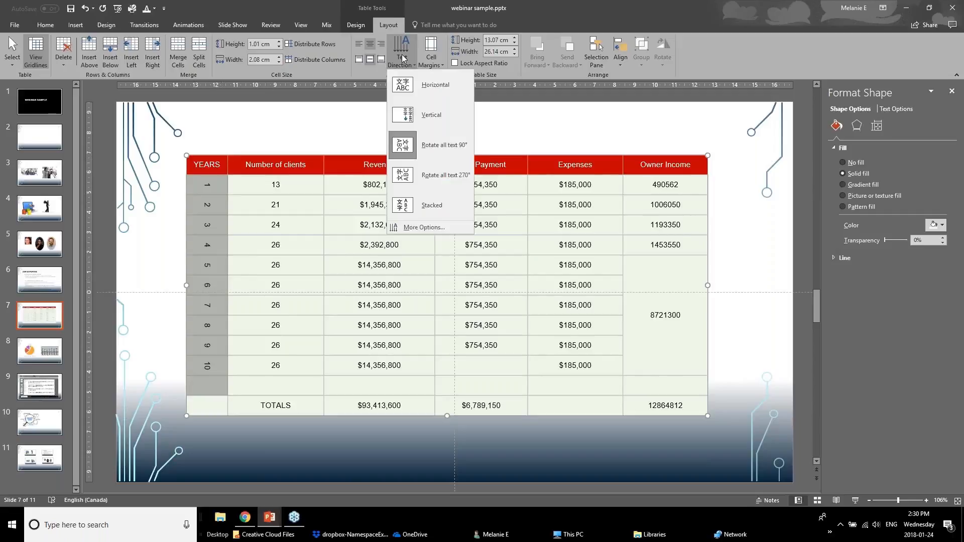
click(417, 93)
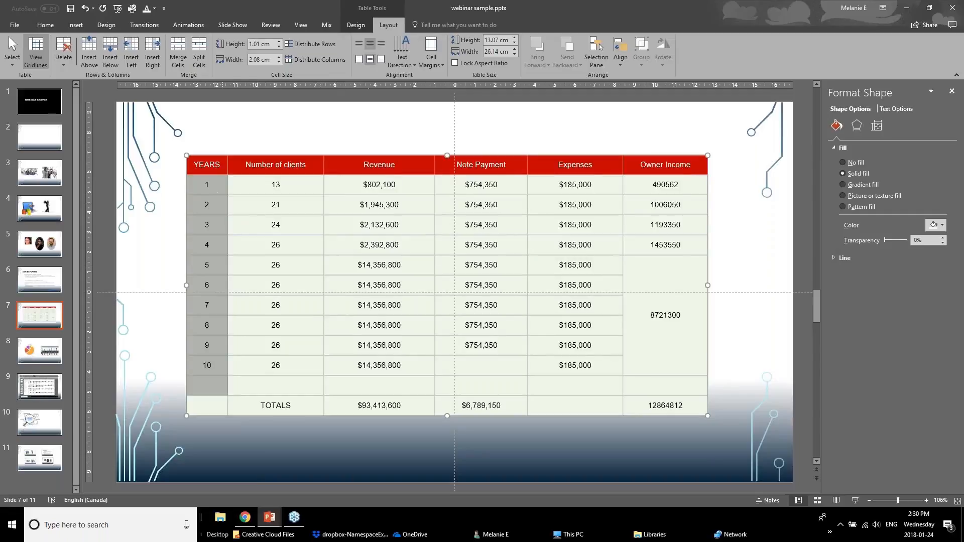
click(215, 171)
click(432, 64)
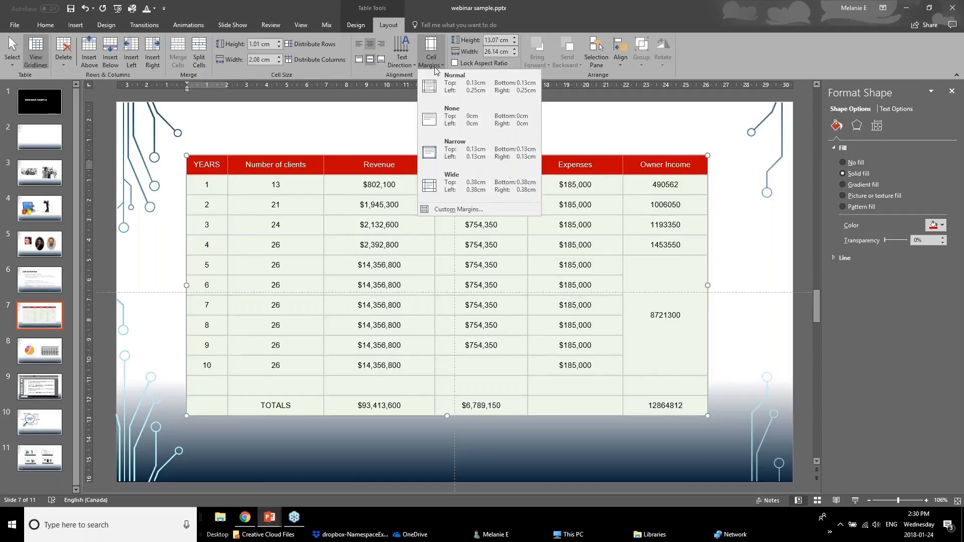
click(234, 207)
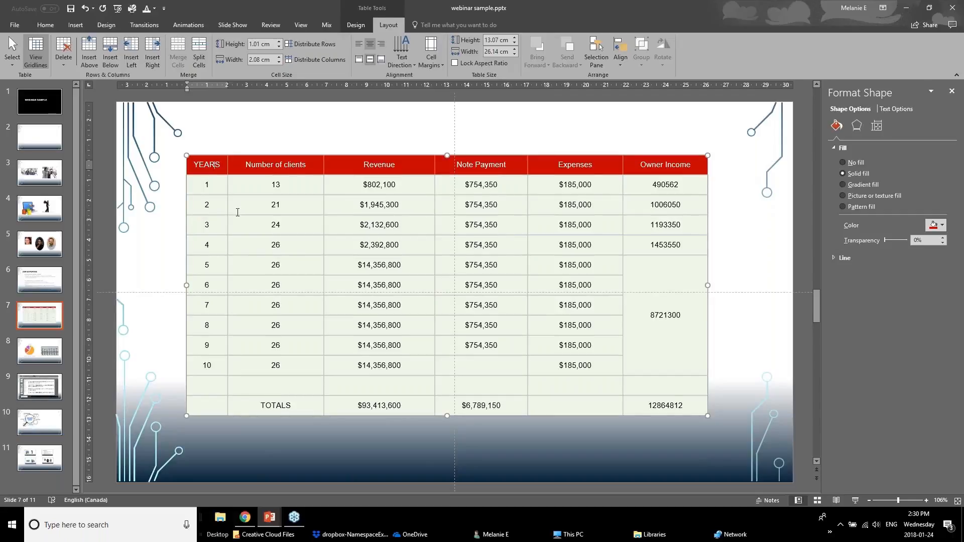
click(271, 185)
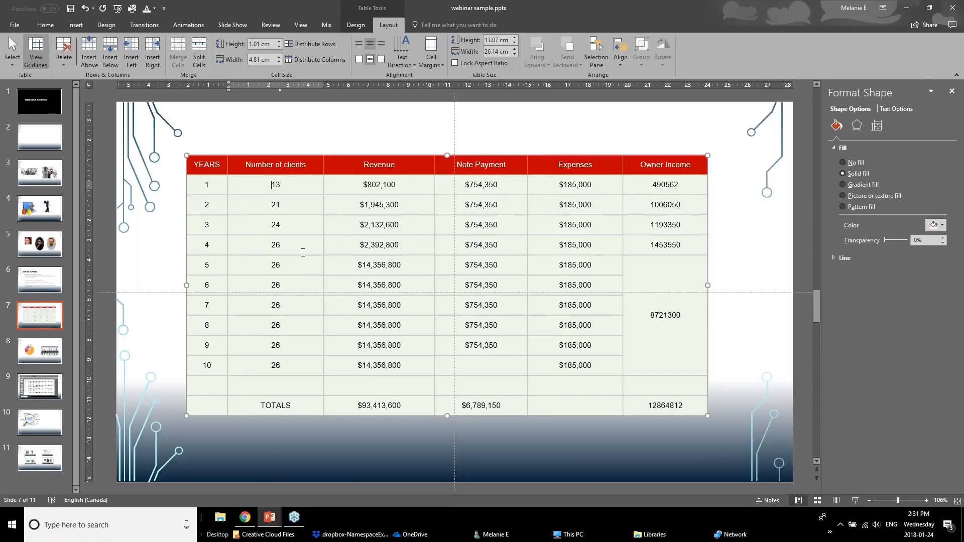
Step: Apply Narrow cell margins, 0.13 cm on every side, to all cells of the table
drag(224, 169, 666, 406)
click(430, 57)
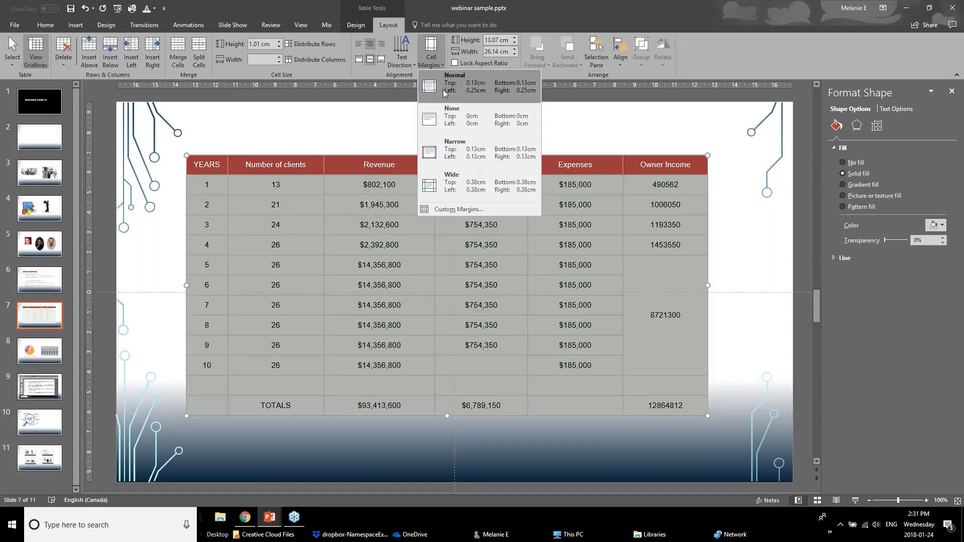
click(442, 151)
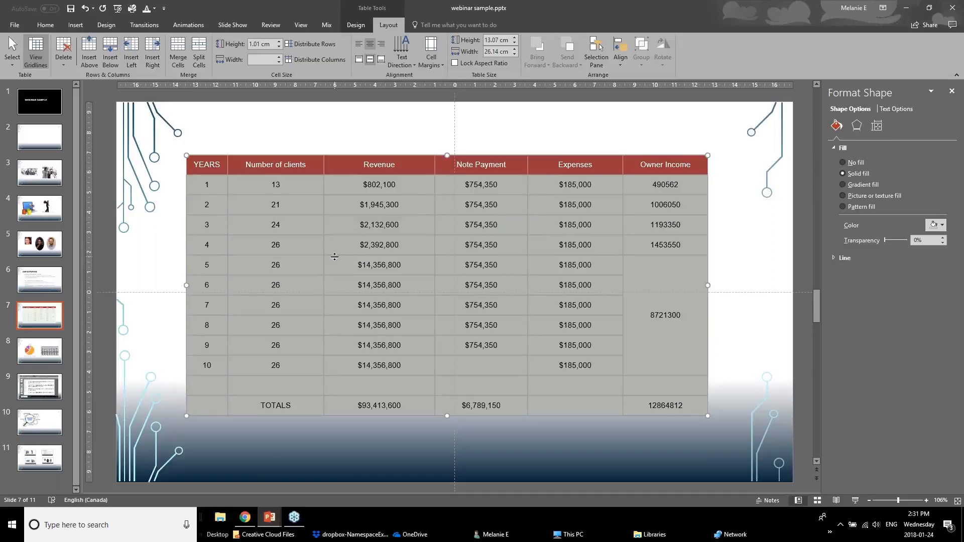
click(402, 181)
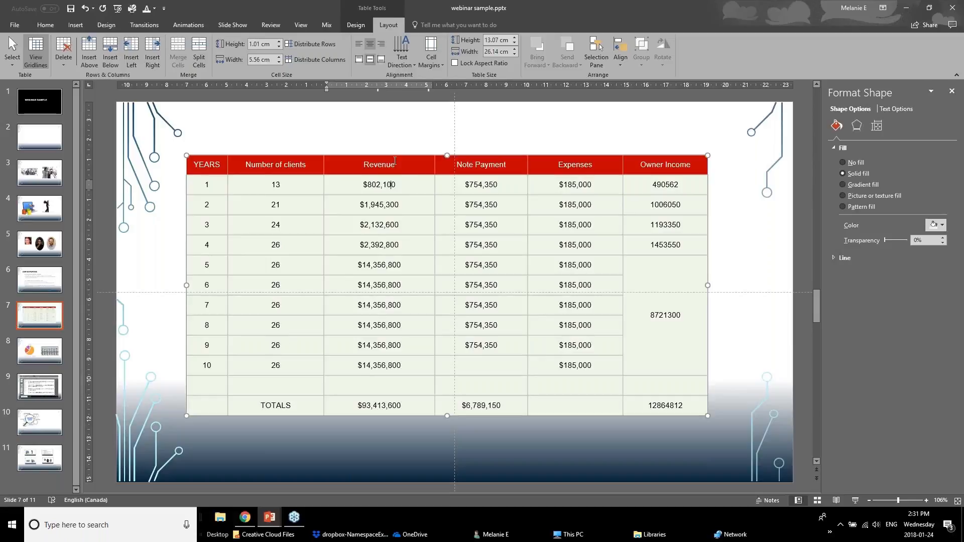
Step: Select the whole table and examine its text box alignment and margin settings in the shape formatting options
click(396, 157)
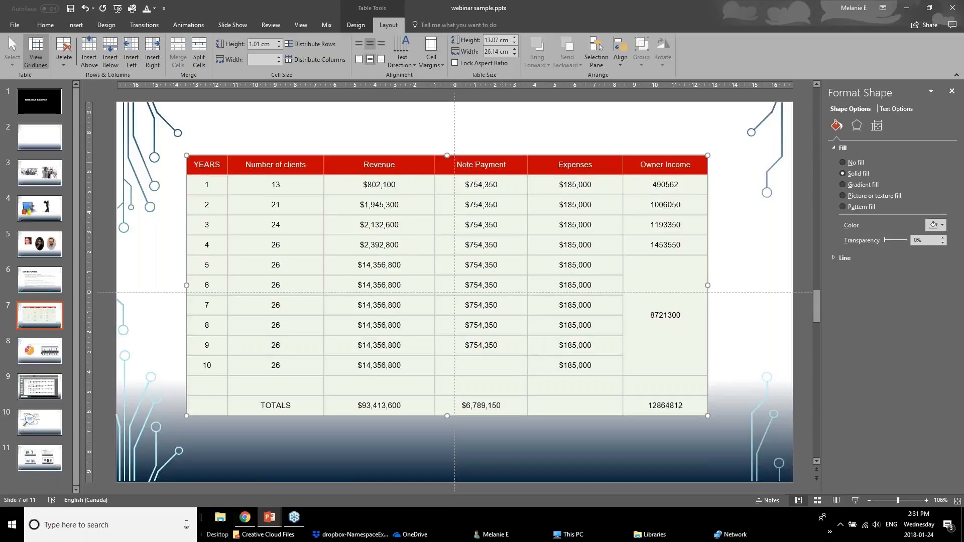
right_click(649, 154)
click(675, 319)
click(891, 111)
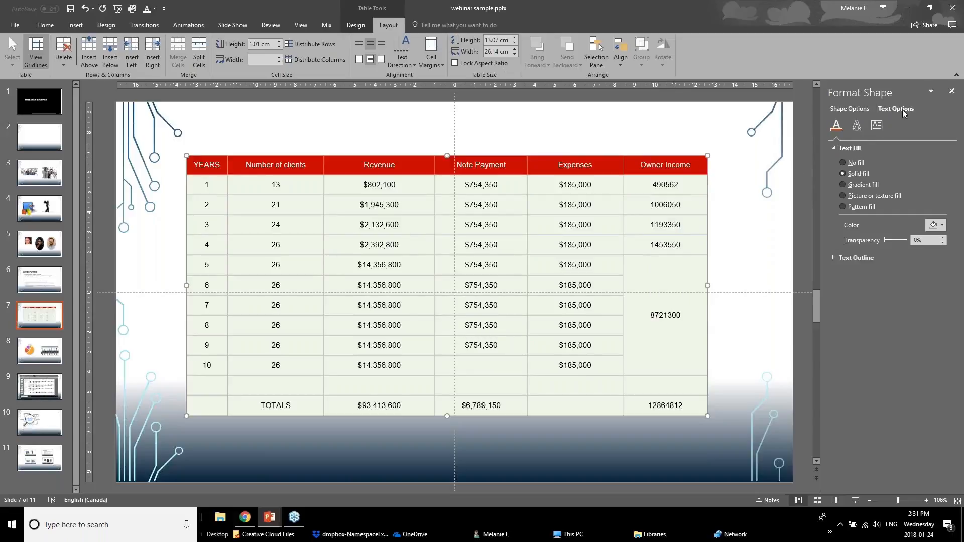
click(877, 125)
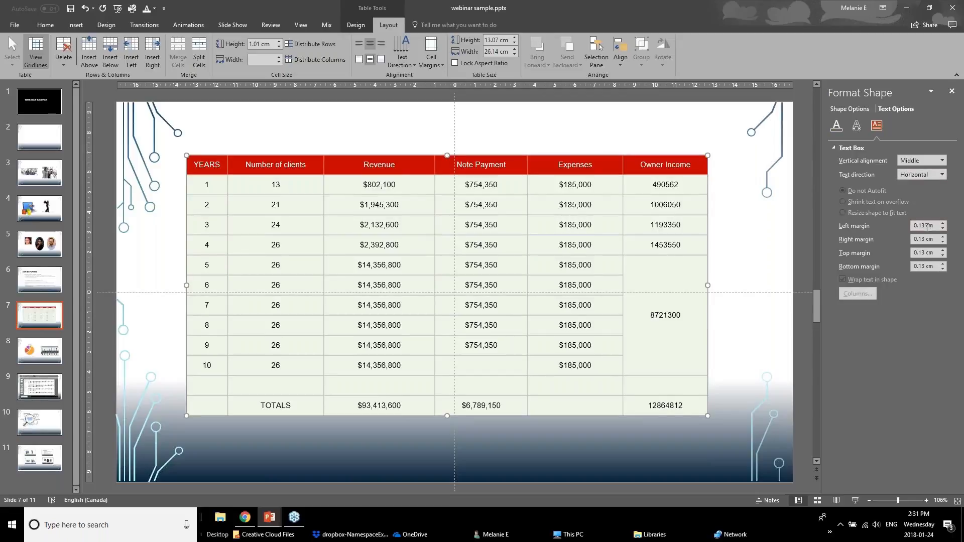
click(539, 205)
key(Down)
key(Down)
key(Down)
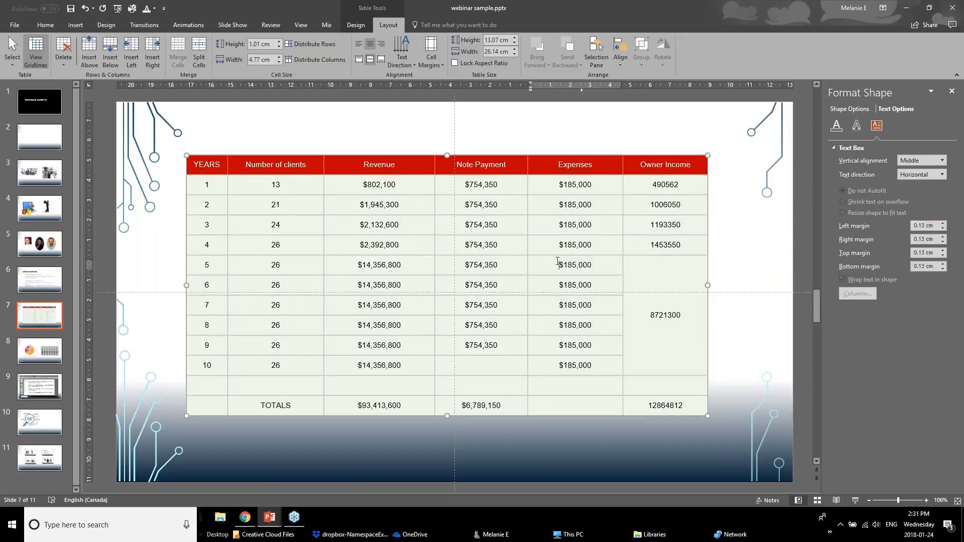
drag(640, 275, 651, 375)
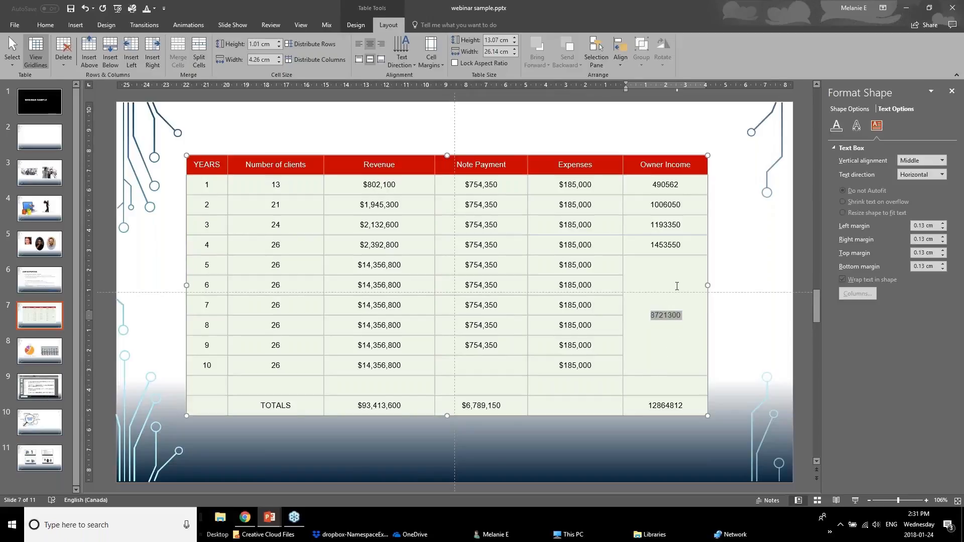
click(665, 367)
drag(675, 409, 218, 410)
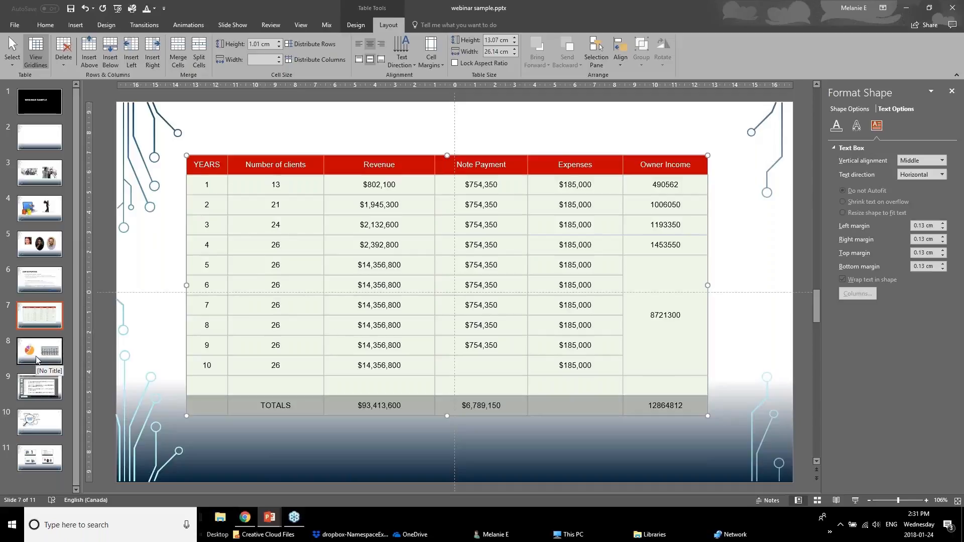
Step: Switch to the Powerpoint Webinar January 2018 v1 presentation
mouse_move(270, 517)
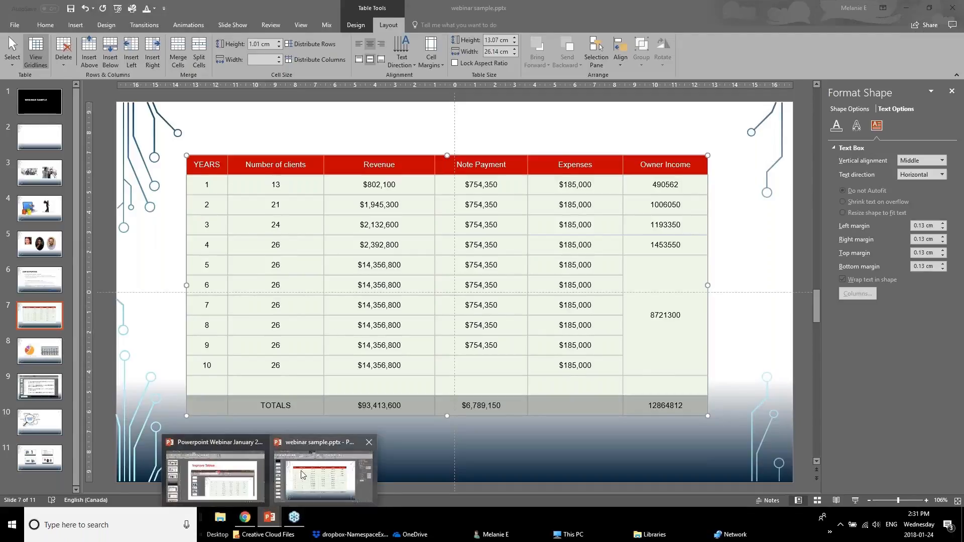
click(219, 477)
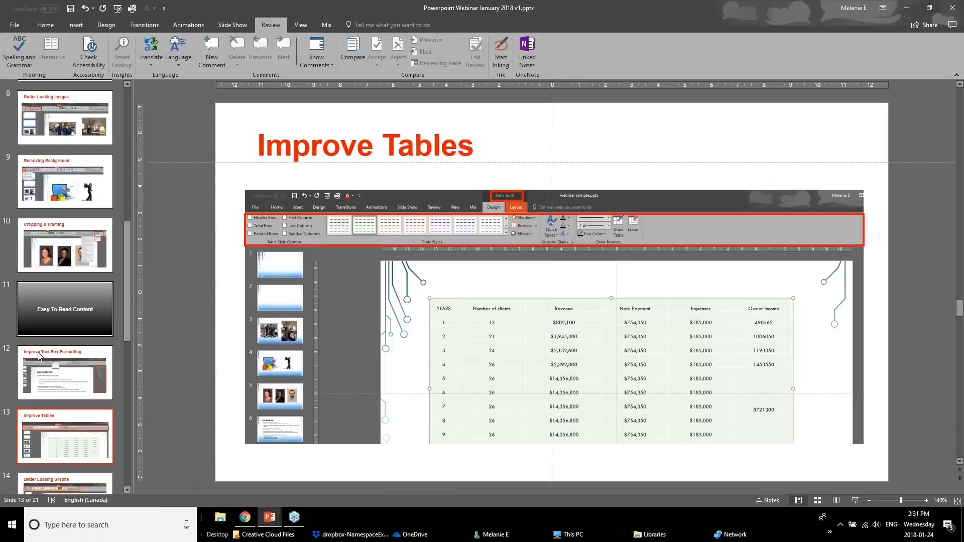
Step: Show the Better Looking Graphs slide
click(50, 452)
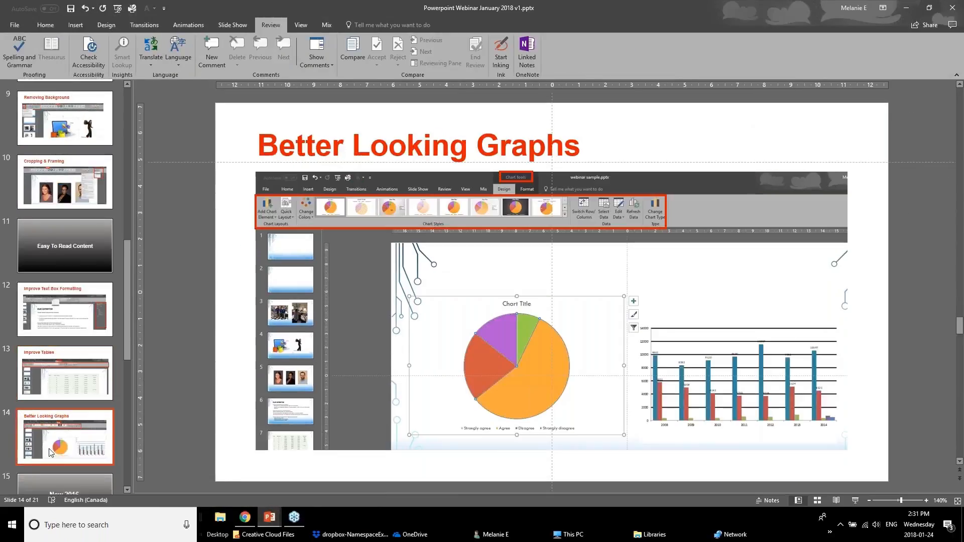
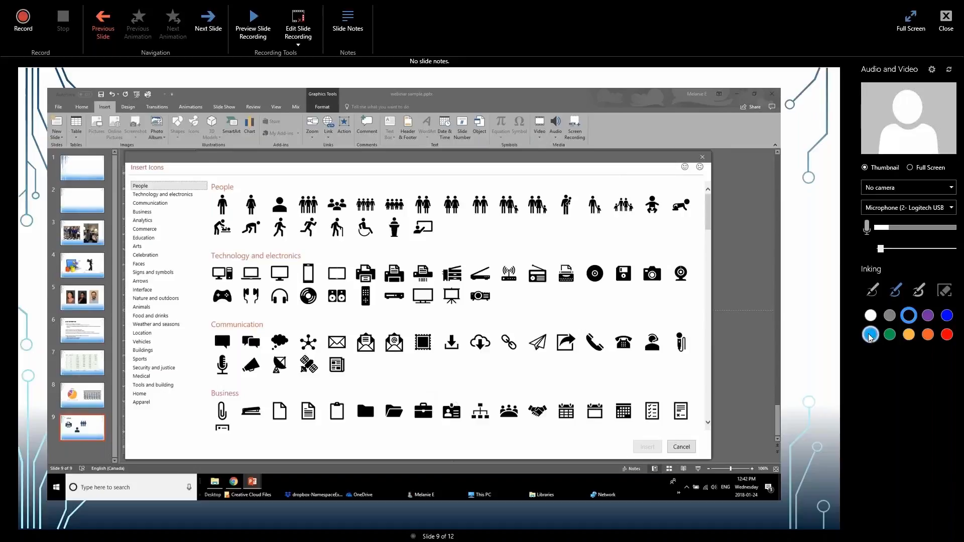
Step: Set the inking colour to orange for the pens in the slide recording view
click(910, 324)
click(929, 335)
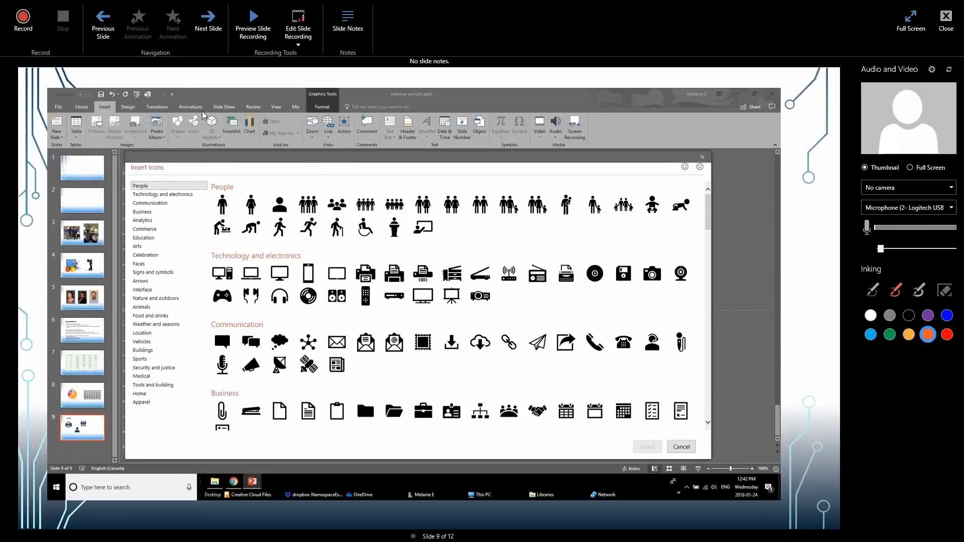
click(874, 292)
click(929, 338)
key(Escape)
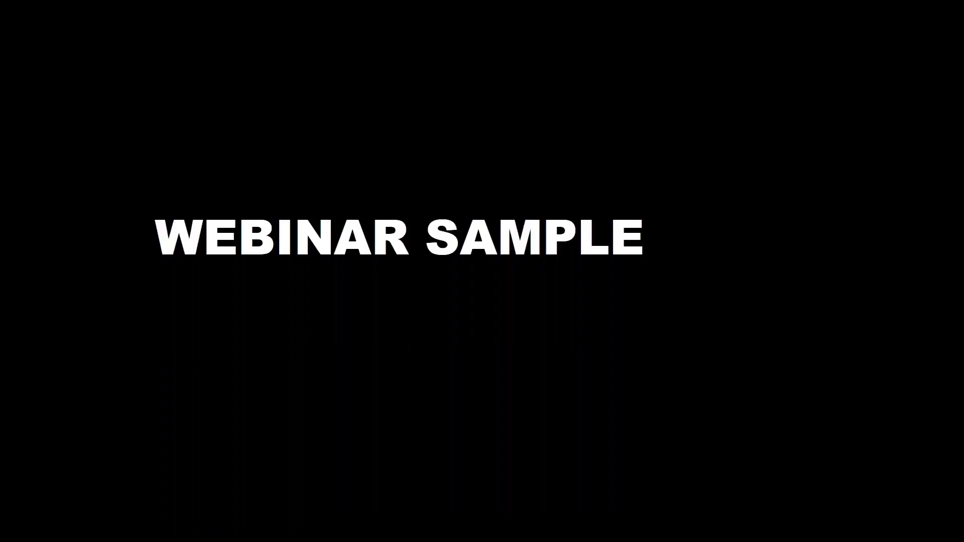
Step: Play the webinar sample slides from the title slide to the "Issues caused by lack of systems" slide, and end the show
click(369, 380)
click(372, 386)
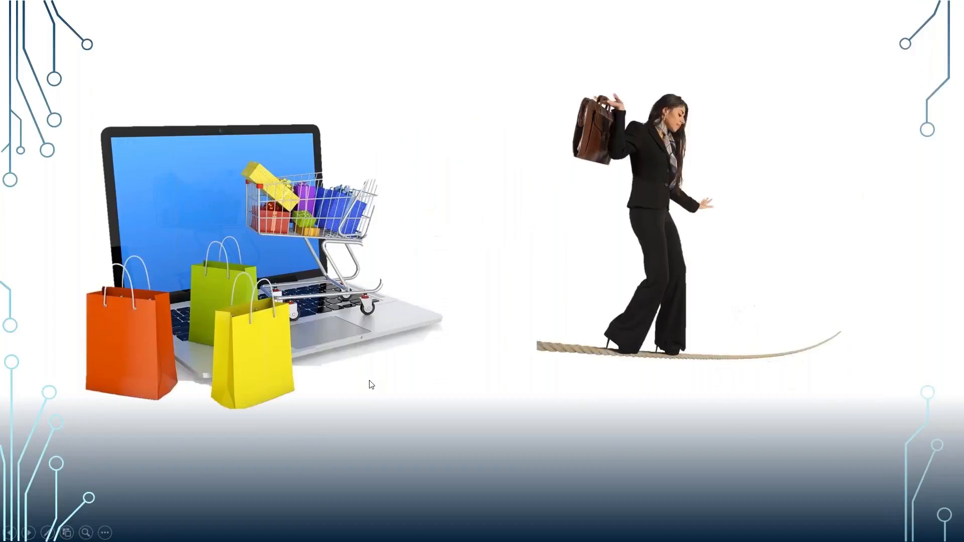
click(372, 385)
click(372, 385)
click(372, 385)
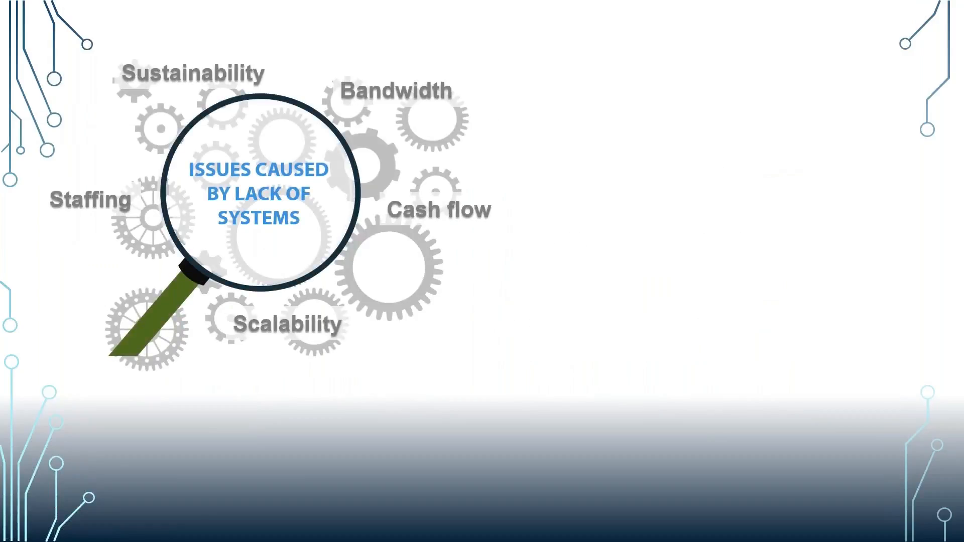
key(Escape)
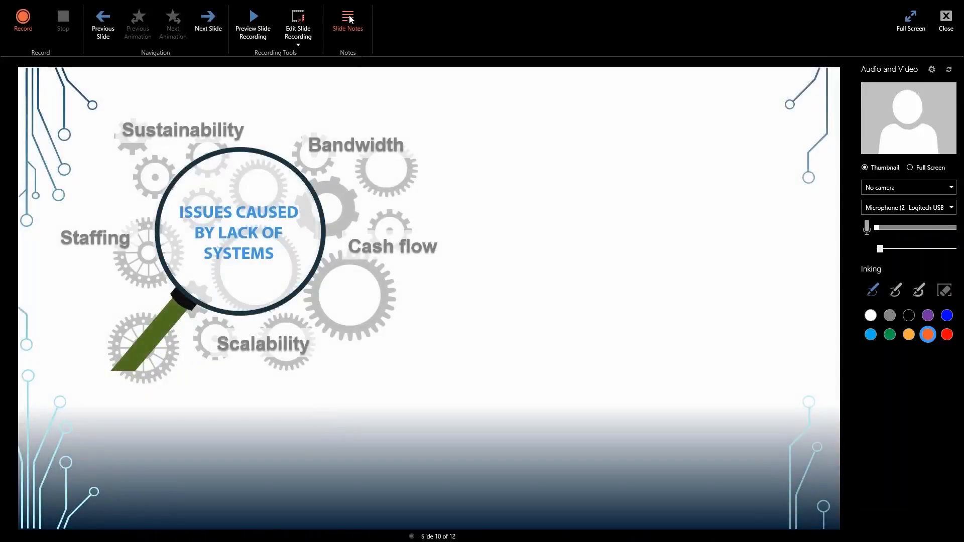
Step: Leave the slide recording view and examine the Lab Office Add-ins offered for quizzes and apps, inserting none
click(350, 19)
key(Escape)
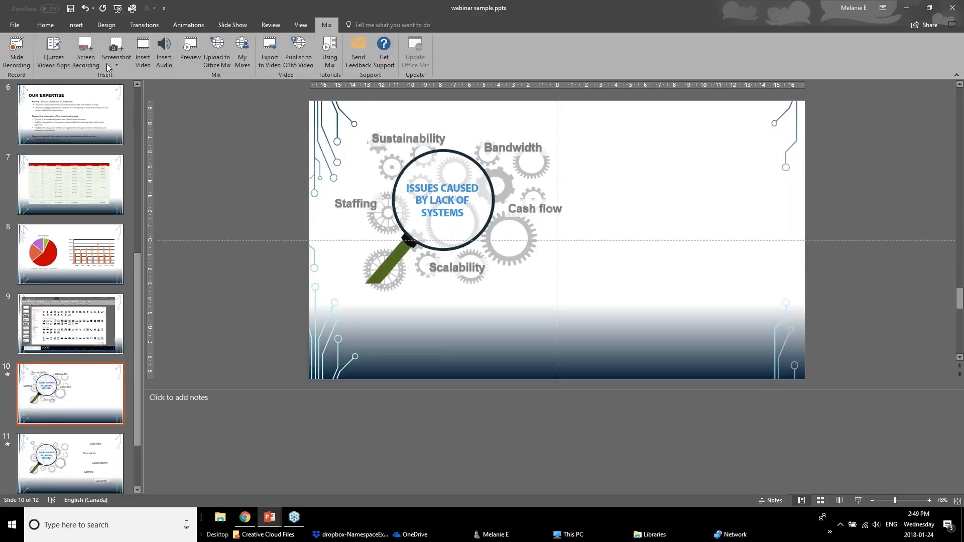
click(54, 62)
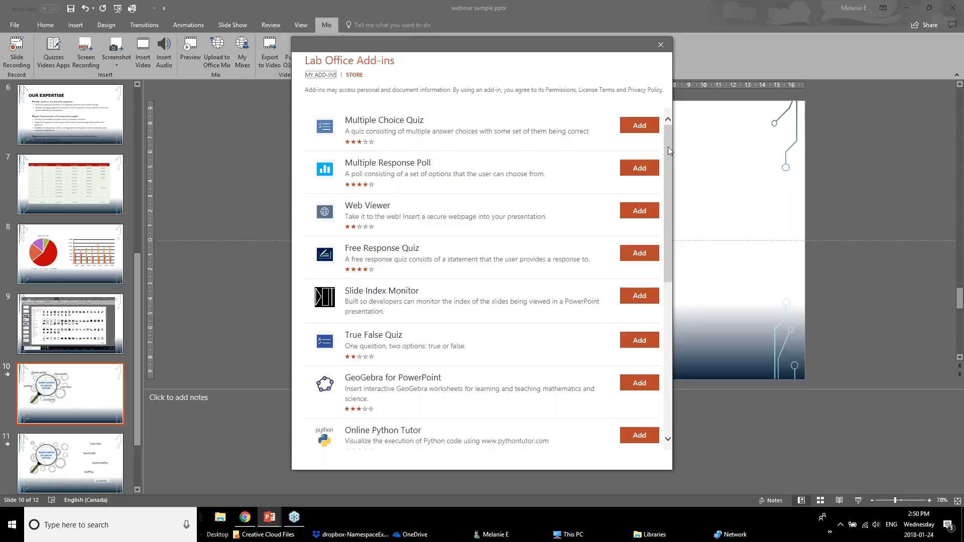
click(661, 44)
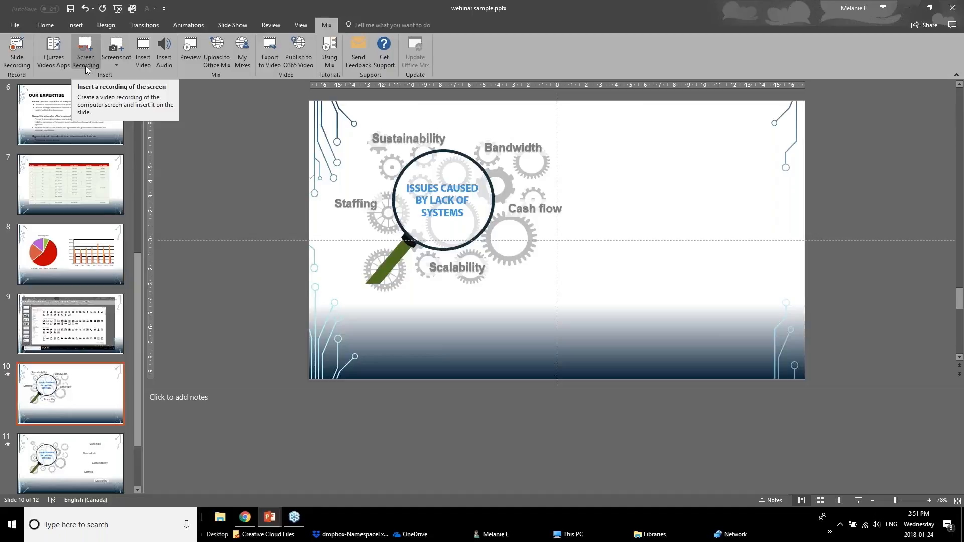
Step: Insert a screen clipping of the New MIX Extension window on slide 10, shrink it to about 28.28 × 15.3 cm and move it near the centre
click(127, 54)
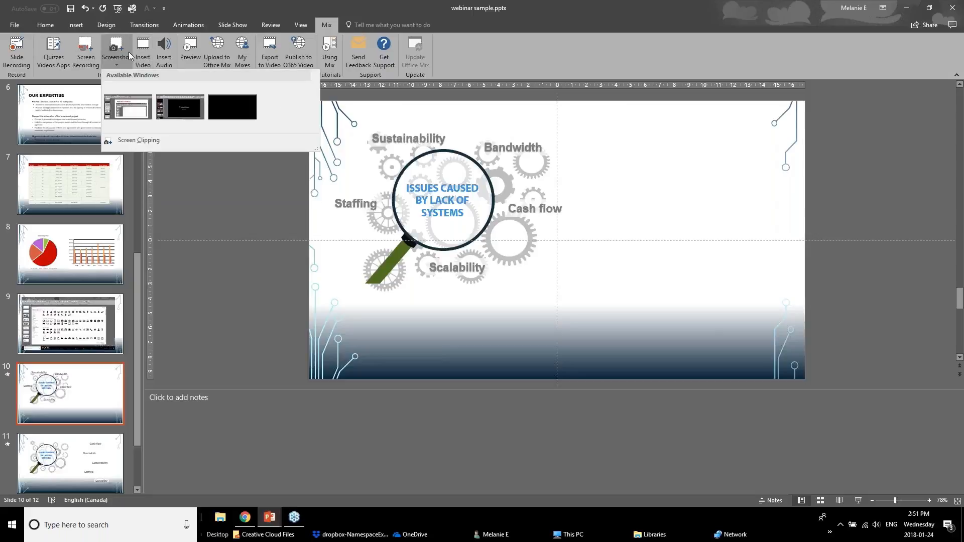
click(146, 142)
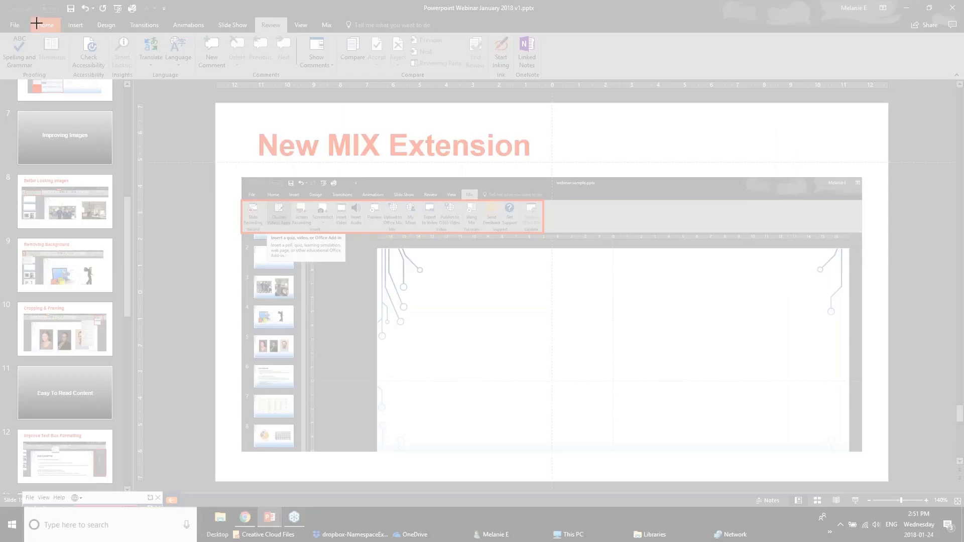
drag(24, 13, 725, 468)
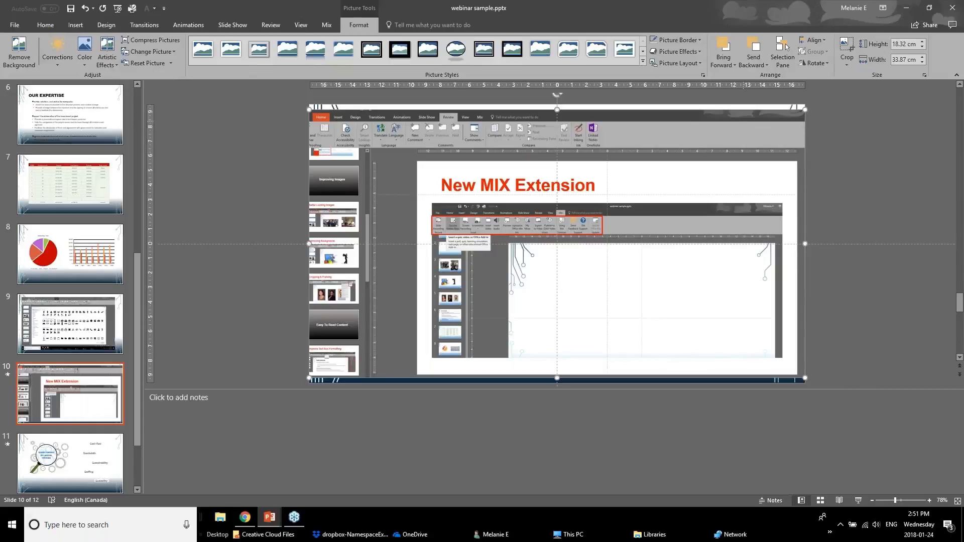
drag(806, 109, 724, 151)
drag(600, 258, 647, 229)
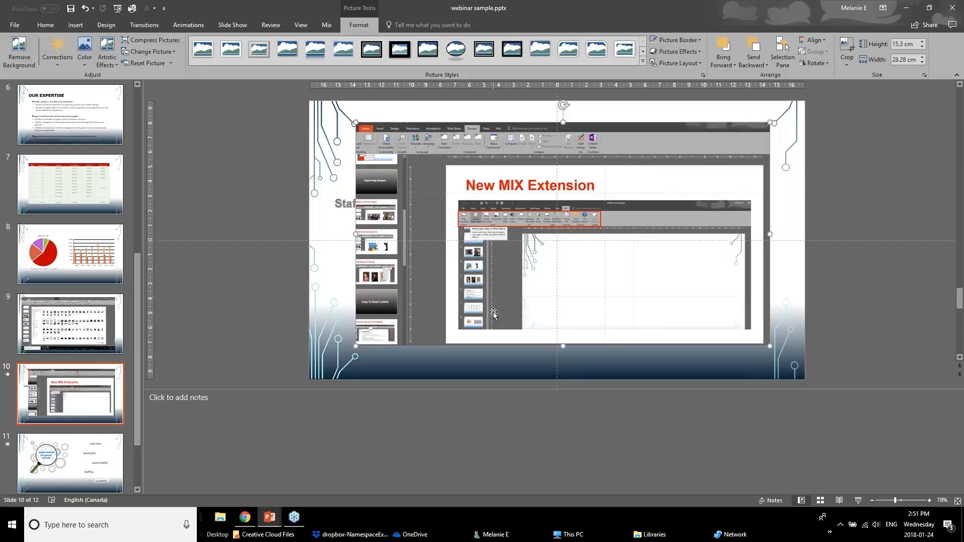
Step: Switch to the Powerpoint Webinar January 2018 v1 presentation and show its Zoom Feature slide
click(270, 520)
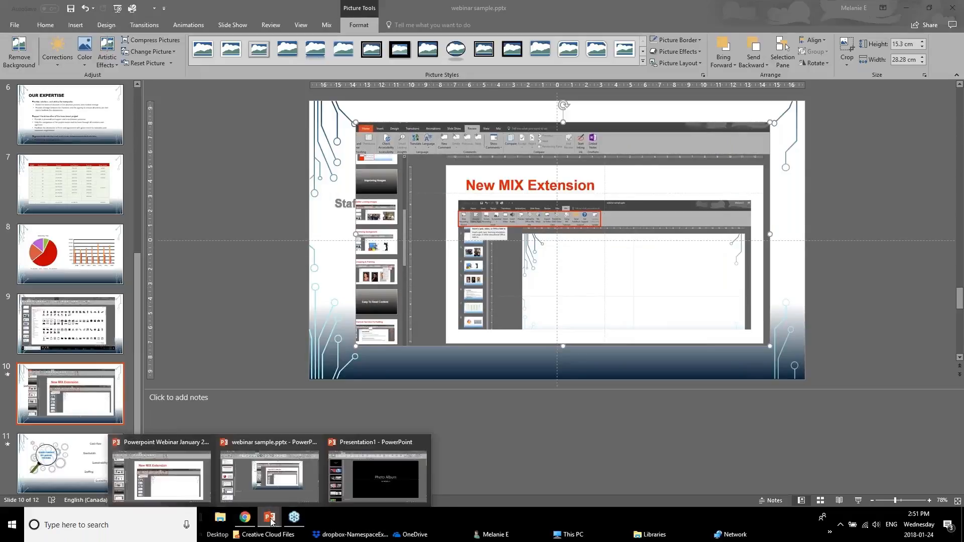
click(176, 471)
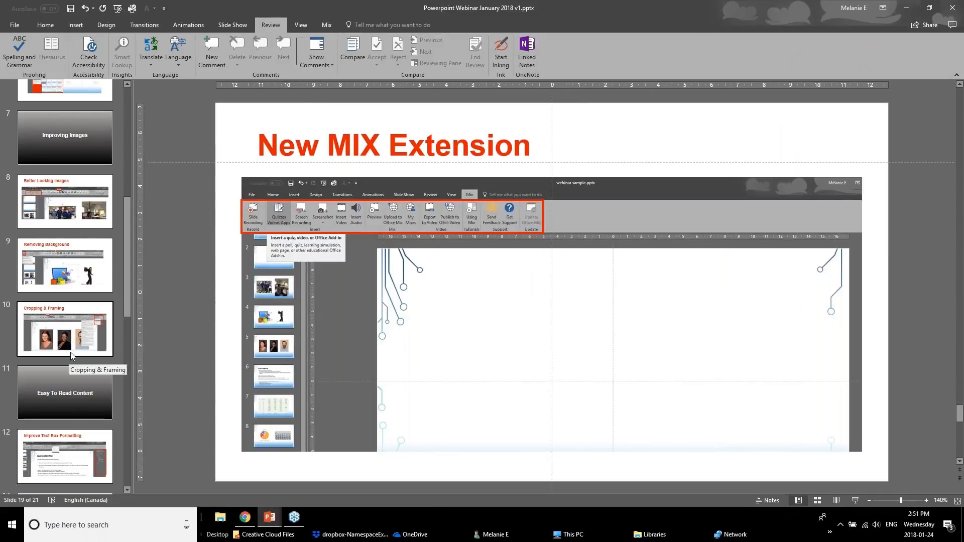
scroll(69, 390, down, 5)
click(69, 389)
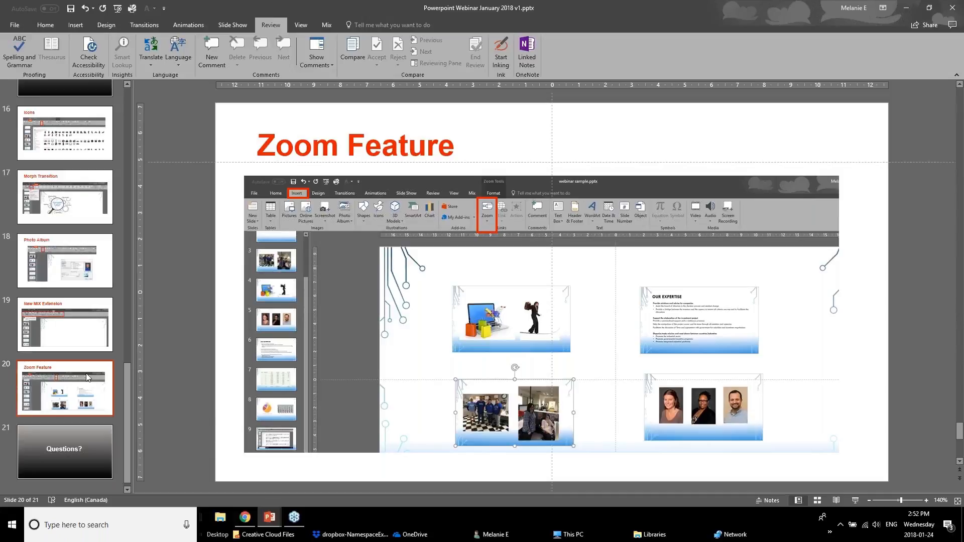
Step: Switch to the webinar sample presentation and view the four slide zoom thumbnails on slide 12
mouse_move(266, 518)
click(270, 475)
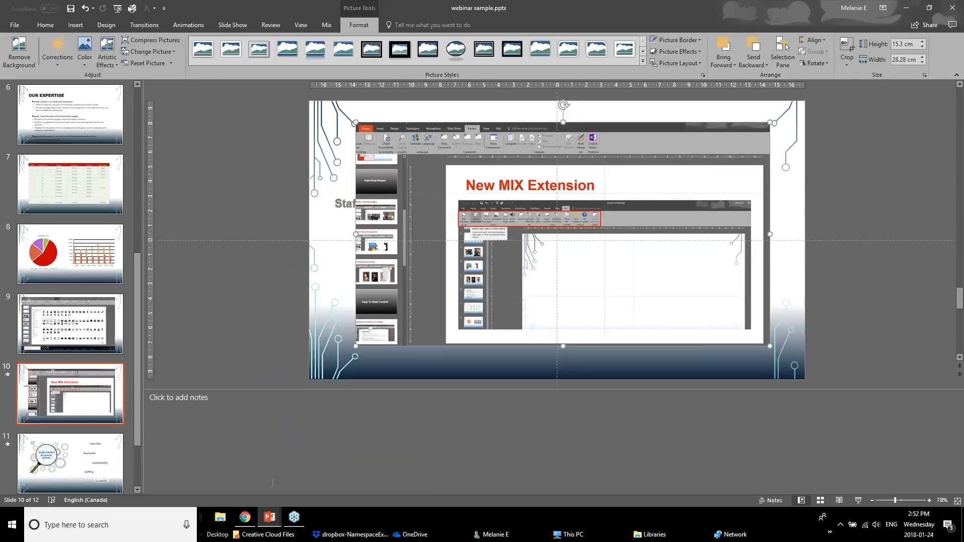
scroll(104, 432, down, 2)
click(104, 432)
scroll(95, 365, up, 5)
scroll(95, 365, up, 5)
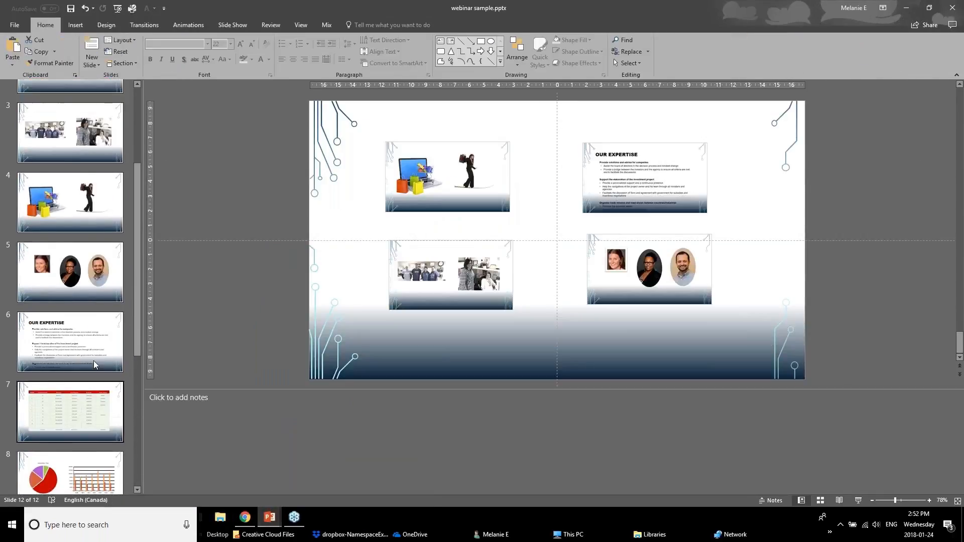
Step: Insert a Summary Zoom before the icons slide, with slides 2 to 7 as the section starts
click(64, 196)
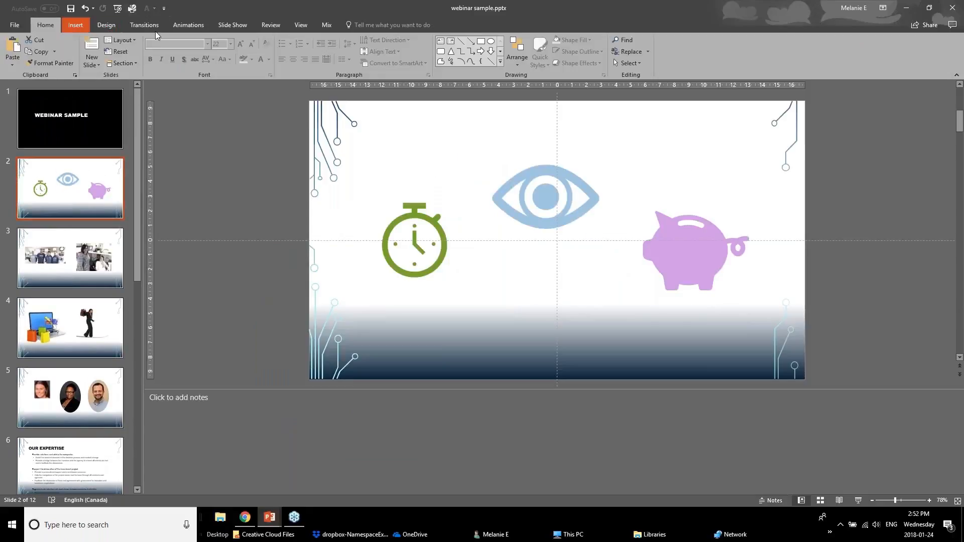
click(79, 28)
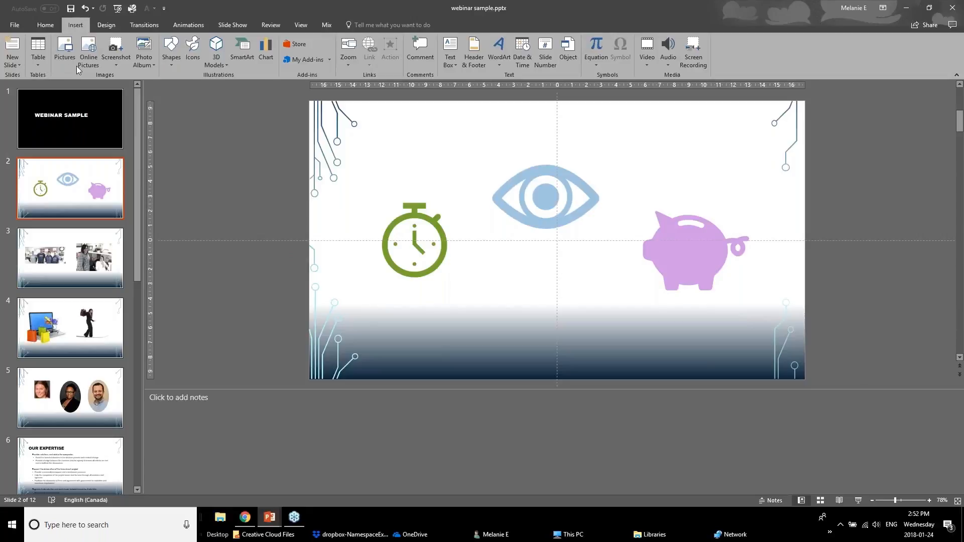
click(353, 66)
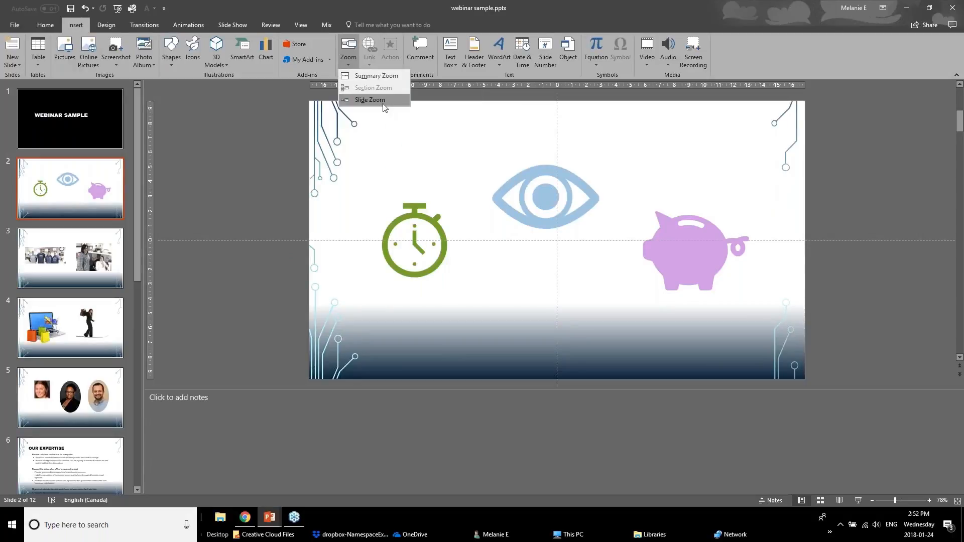
click(390, 76)
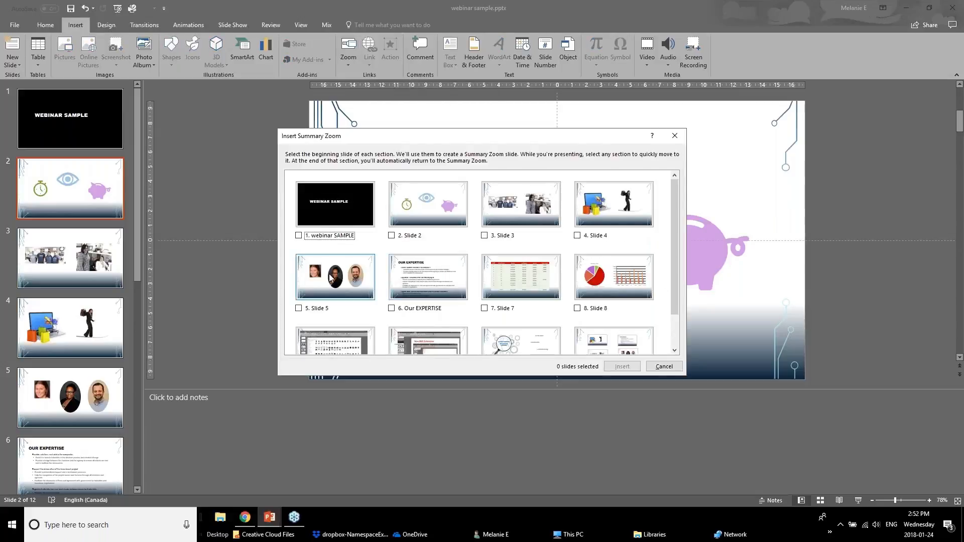
click(392, 237)
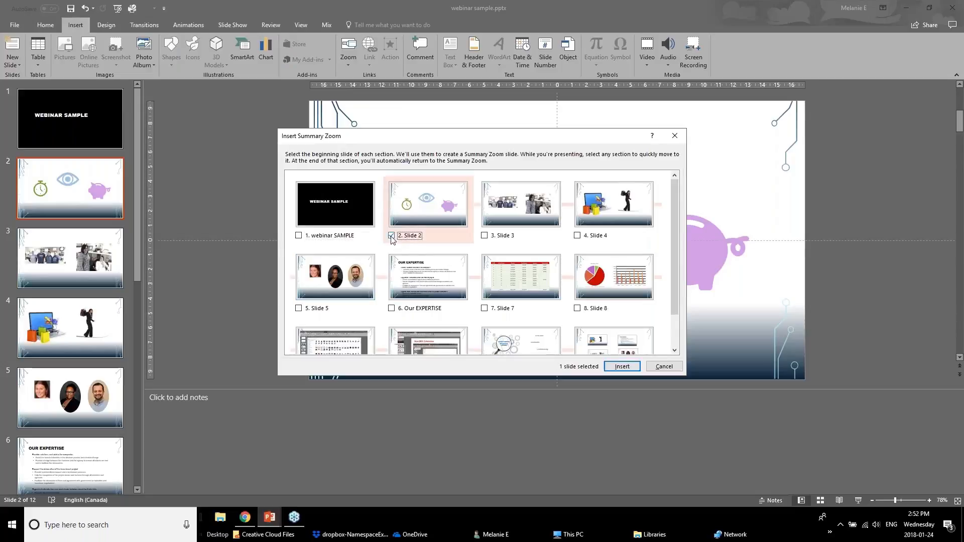
click(485, 237)
click(578, 236)
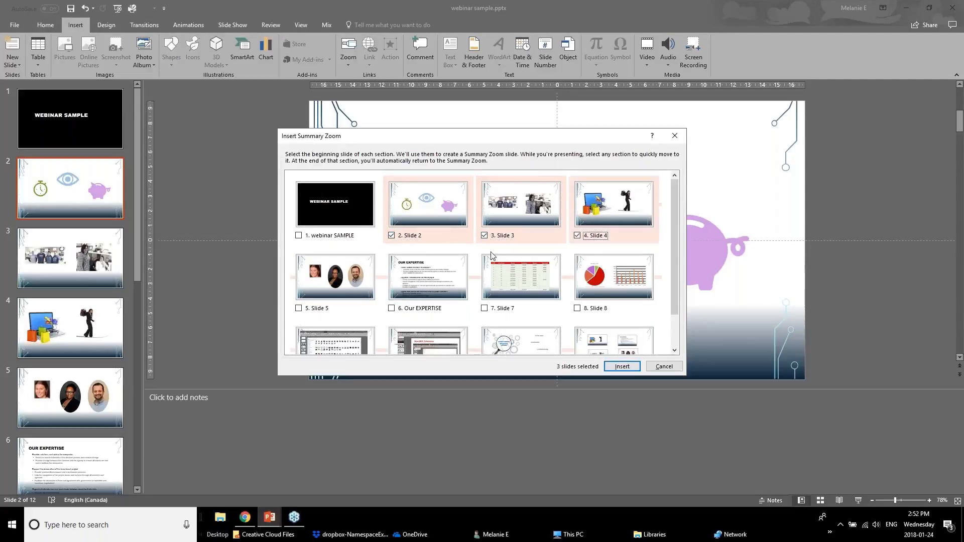
click(299, 308)
click(391, 308)
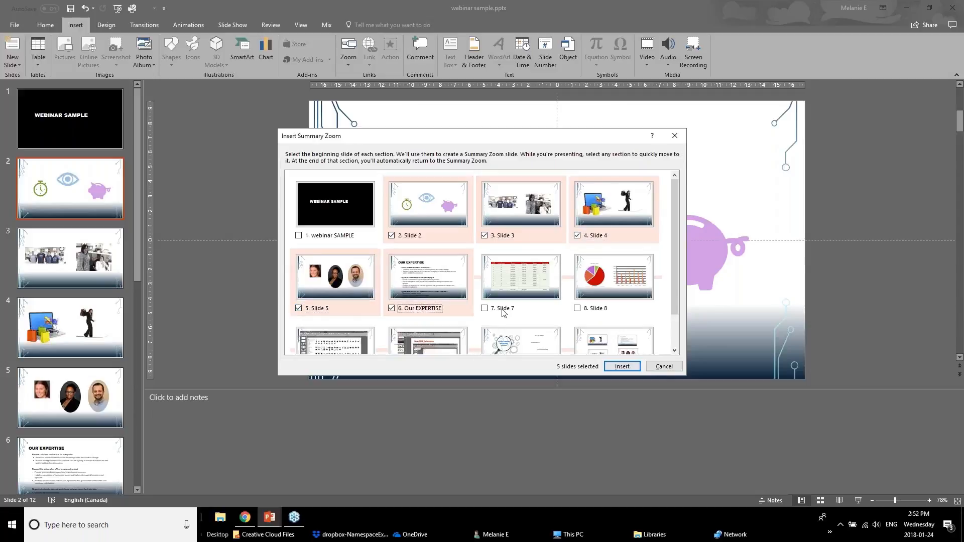
click(484, 308)
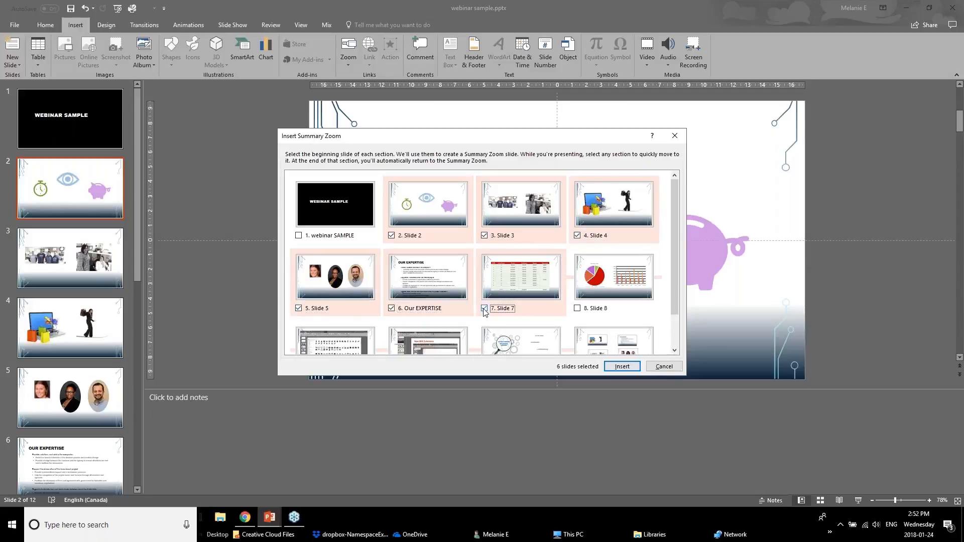
click(619, 367)
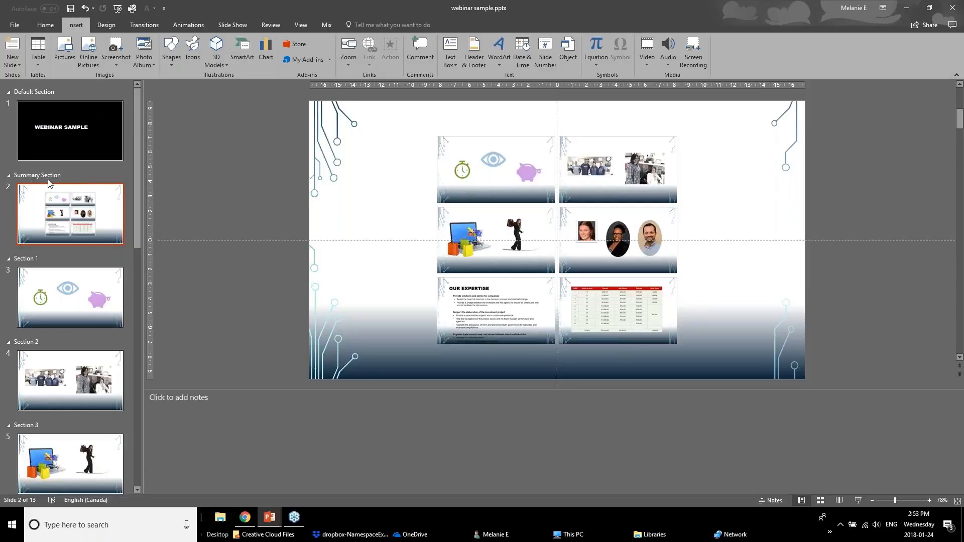
Step: Rearrange the Summary Zoom thumbnails by shifting the icons, team photos, shopping laptop and Our Expertise thumbnails towards the slide's left side
drag(486, 171, 446, 166)
drag(575, 180, 545, 179)
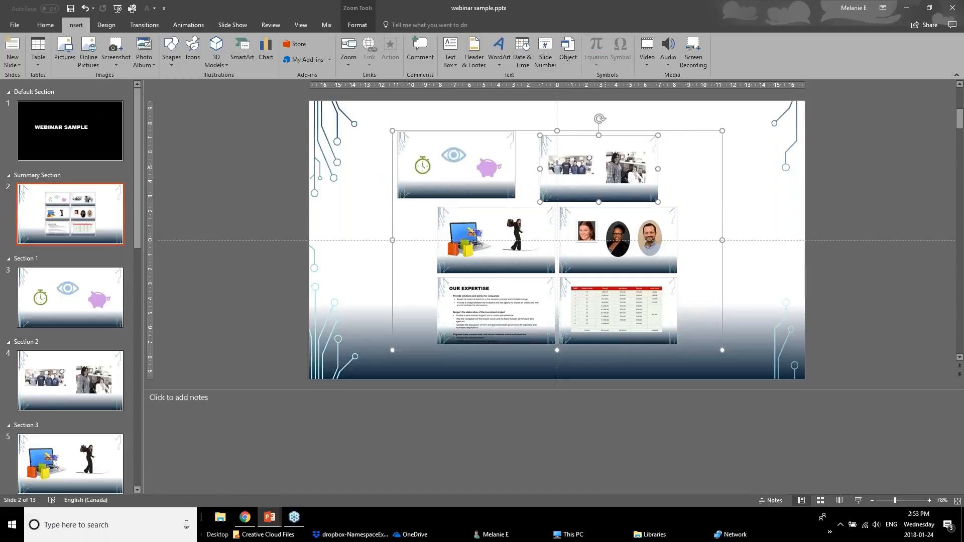
drag(515, 239, 481, 240)
drag(617, 259, 617, 259)
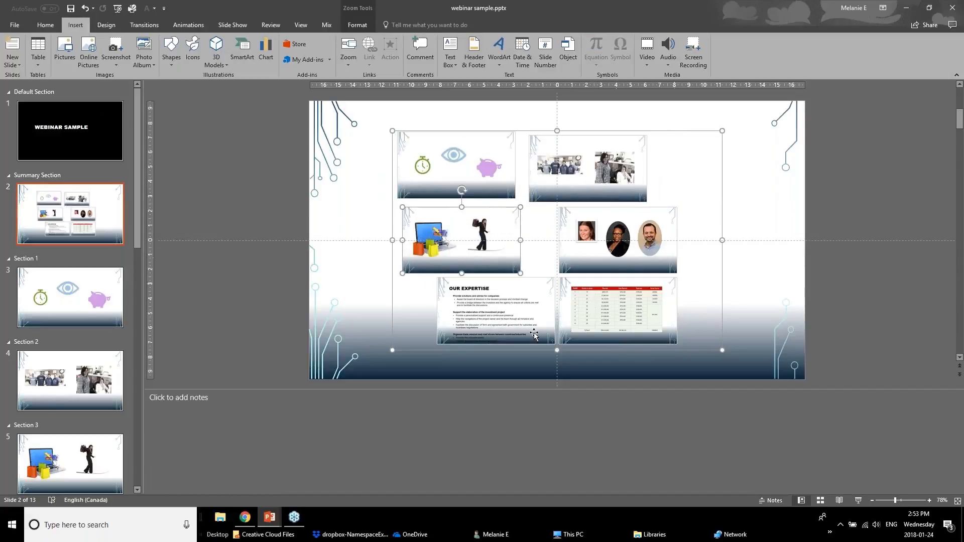
drag(505, 330, 470, 329)
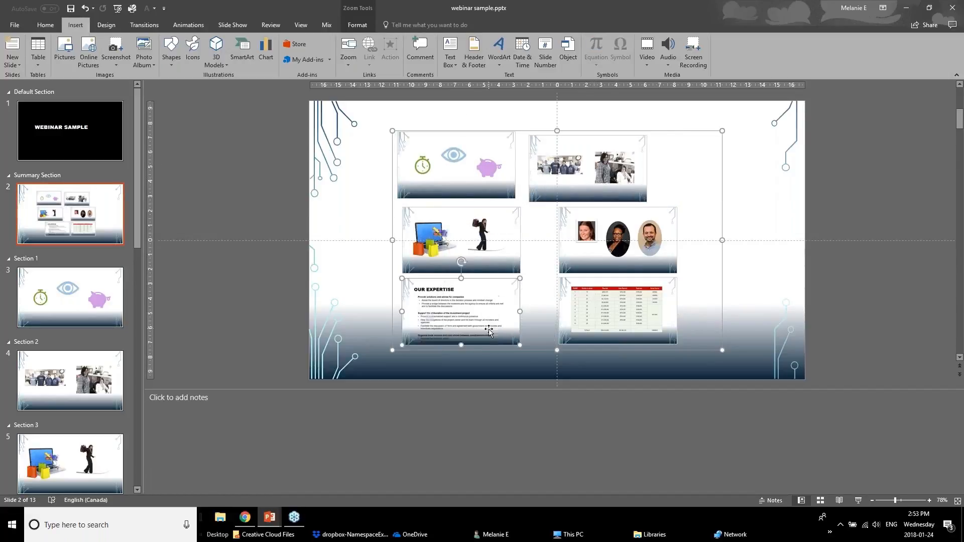
click(244, 251)
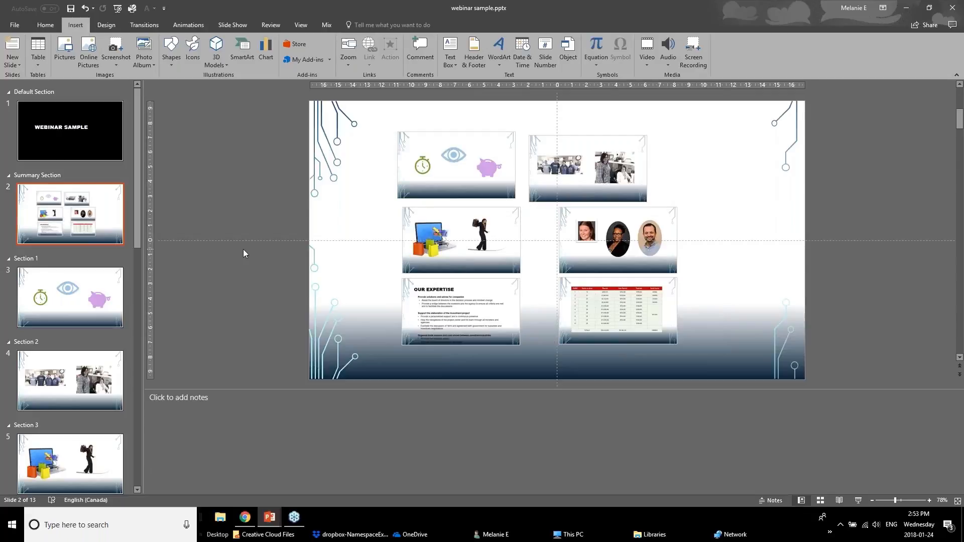
Step: Play the slide show from the beginning, enter the icons section from the Summary Zoom and advance to the shopping laptop slide
click(117, 8)
click(347, 389)
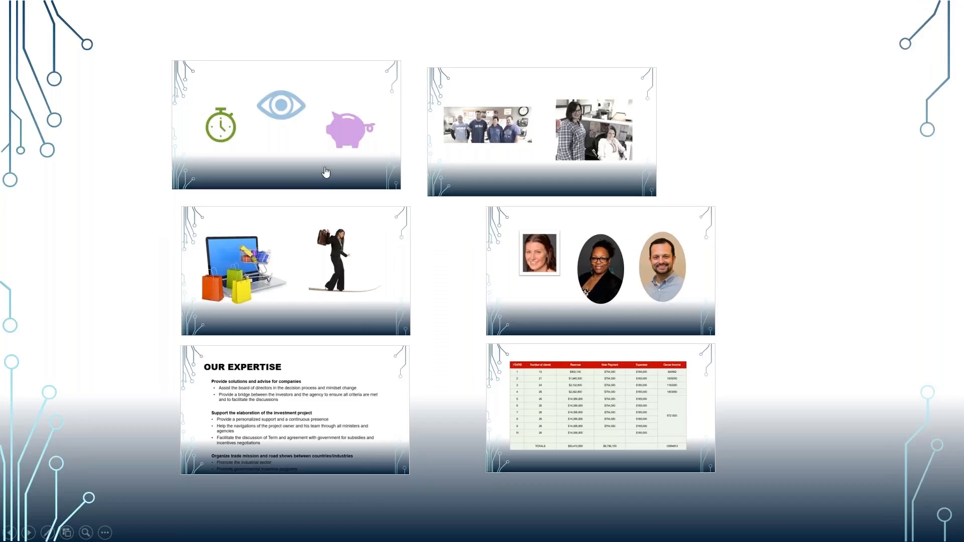
click(326, 172)
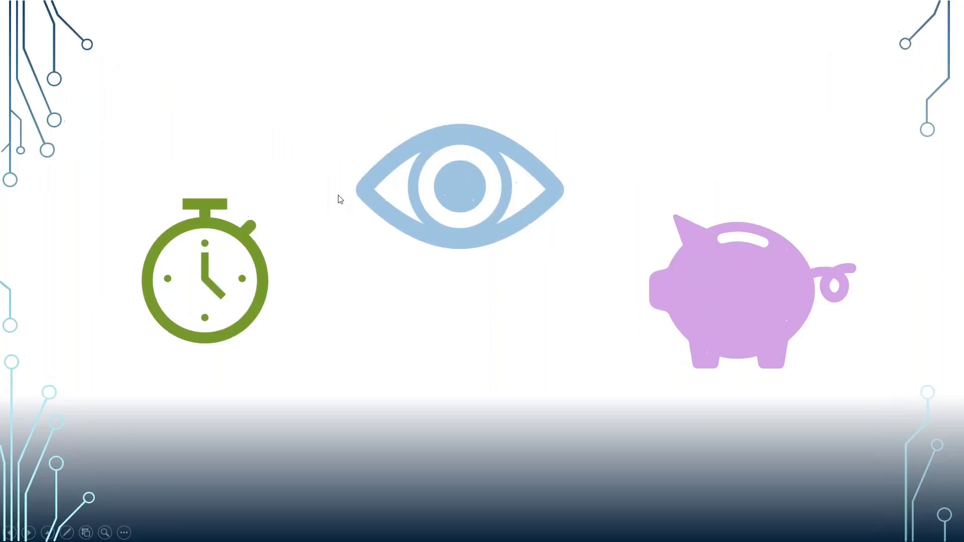
click(340, 200)
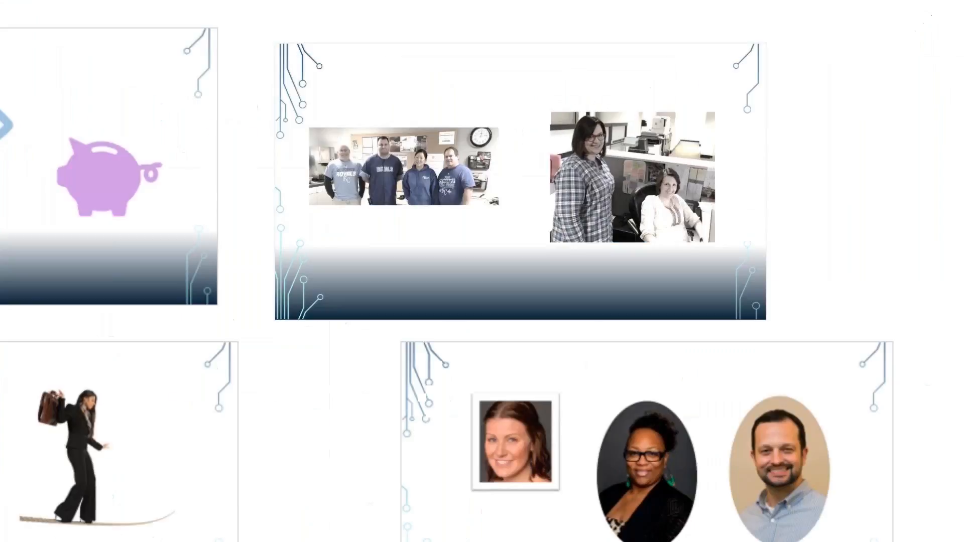
click(623, 262)
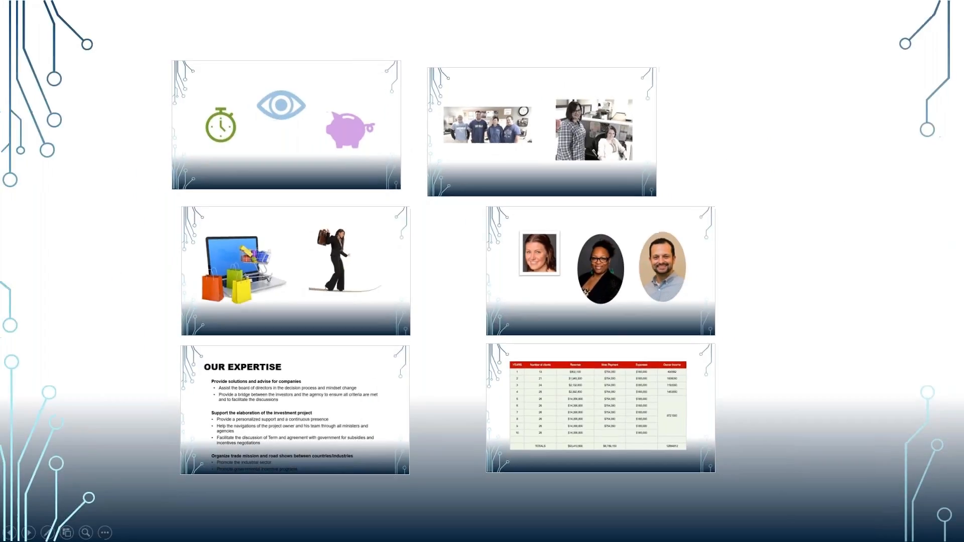
click(752, 336)
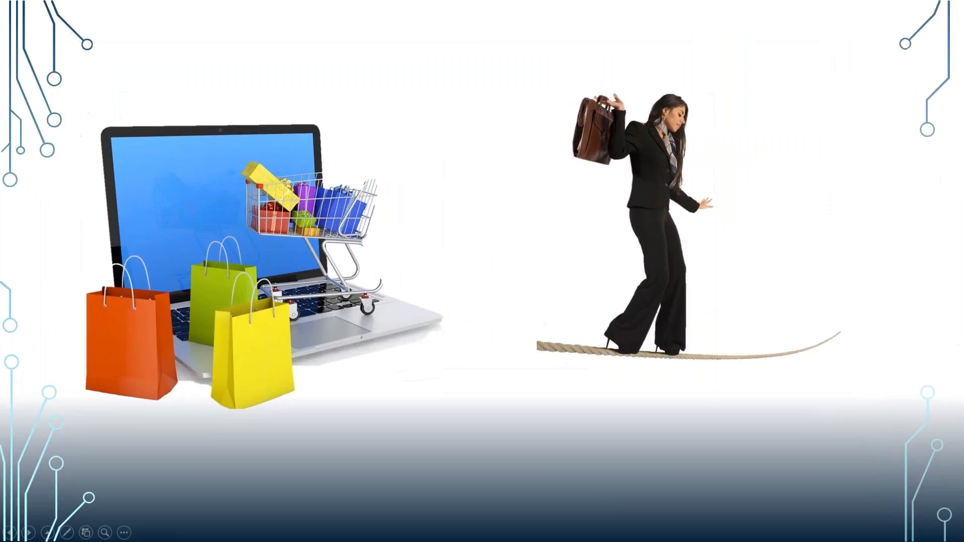